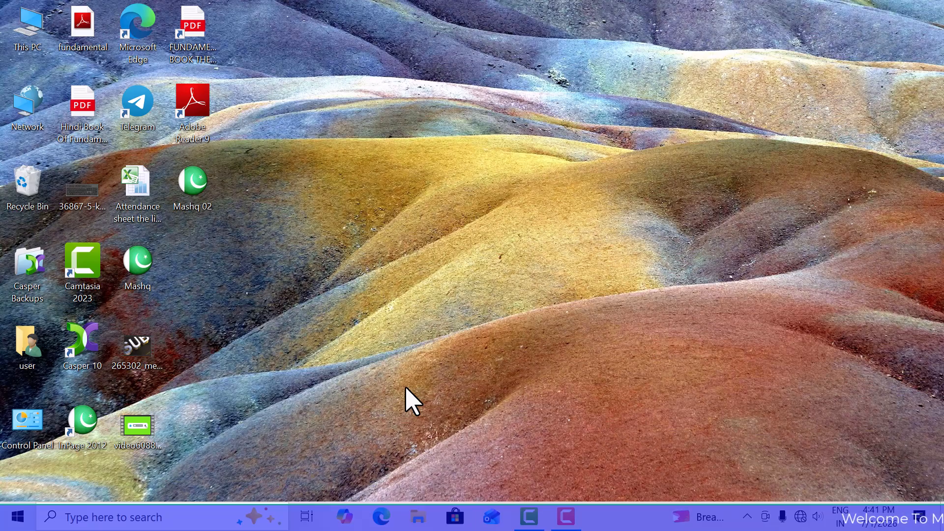
- Start Urdu InPage and create a one-page A4 document in portrait orientation with right-to-left direction
double_click(193, 182)
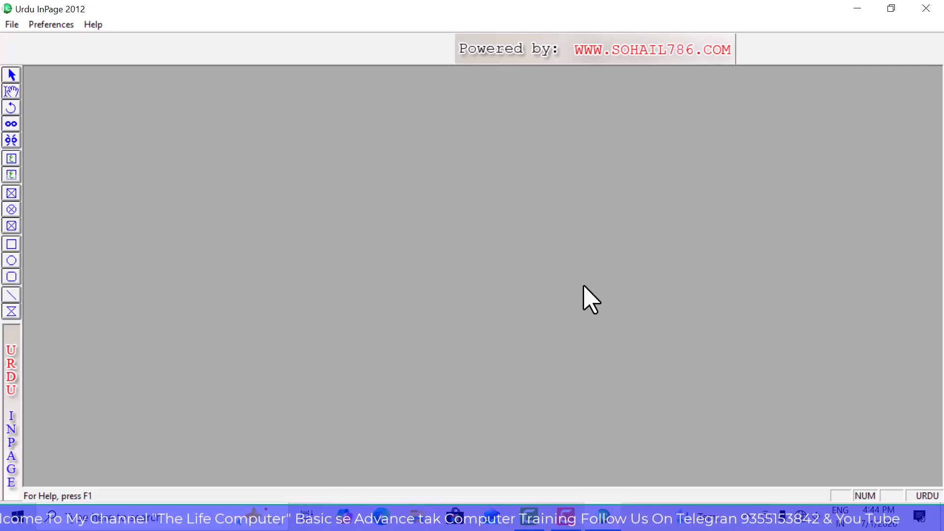
left_click(19, 27)
left_click(30, 38)
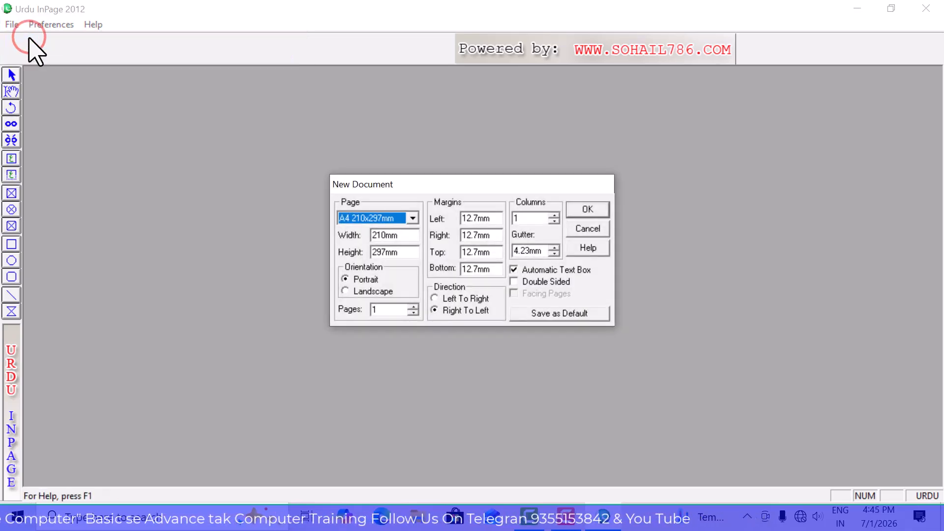
left_click(602, 211)
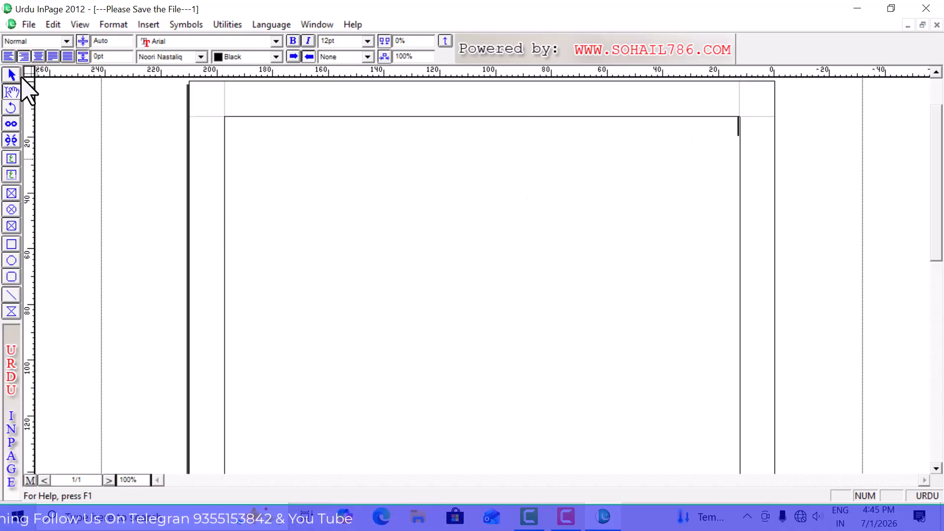
left_click(718, 150)
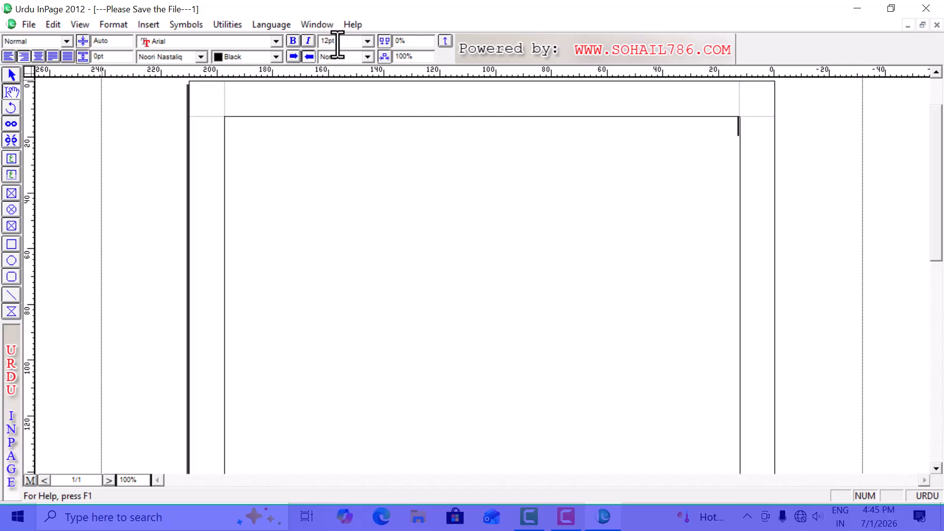
- Open the recent file Mashq 02.inp from the Desktop folder
left_click(368, 56)
left_click(368, 56)
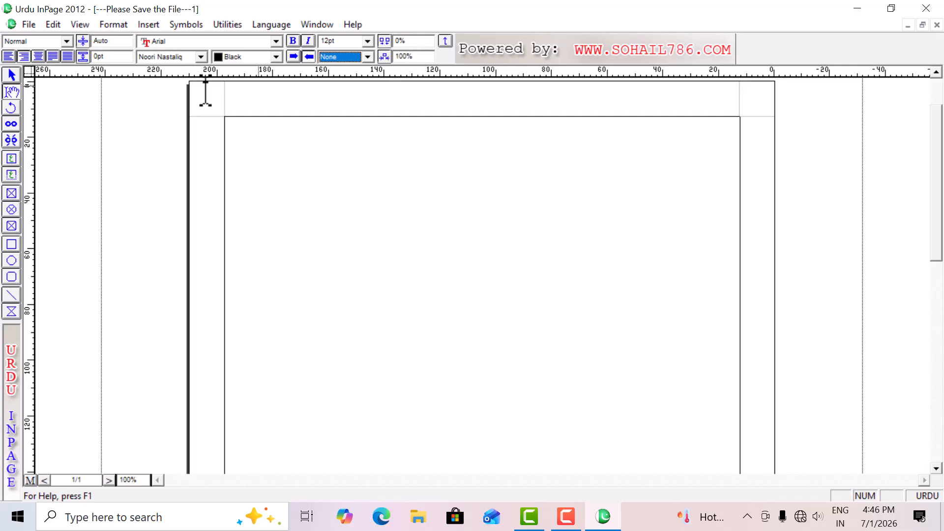
left_click(26, 25)
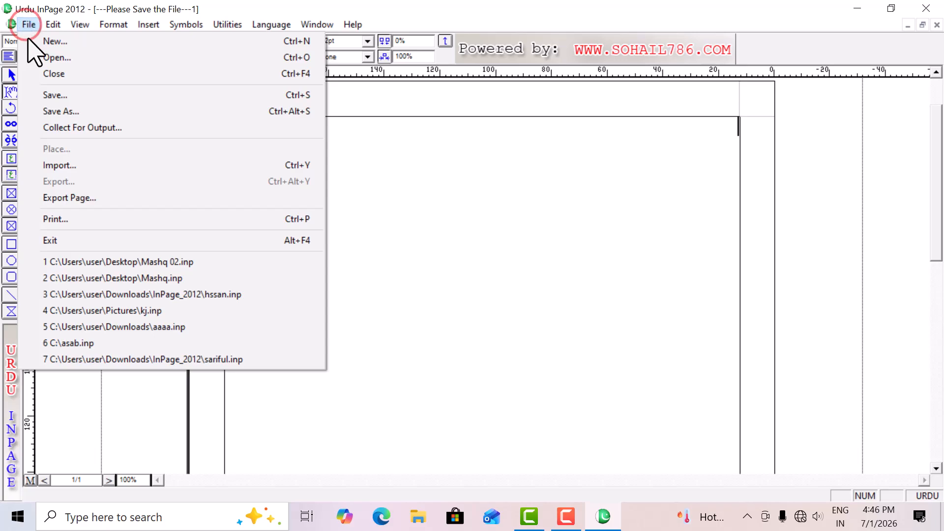
left_click(158, 262)
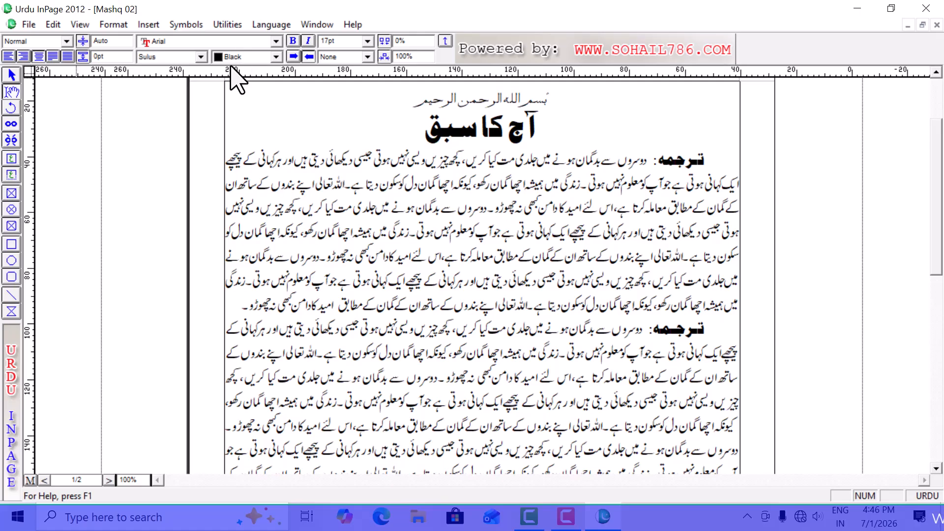
left_click(277, 58)
left_click(274, 59)
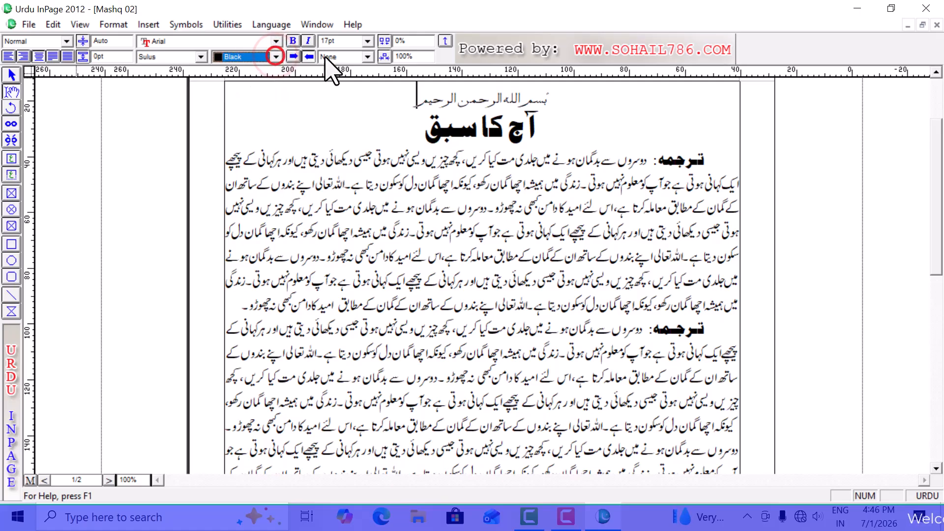
left_click(368, 57)
left_click(368, 55)
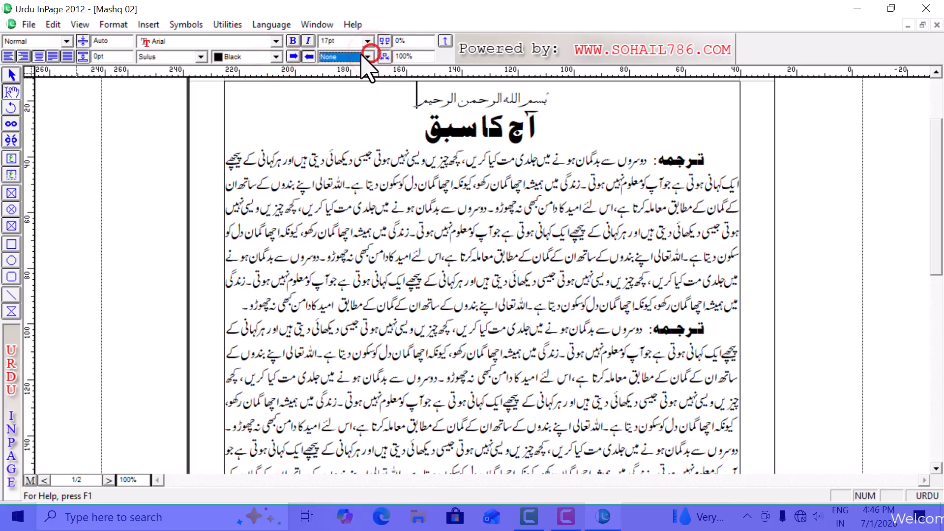
left_click(369, 57)
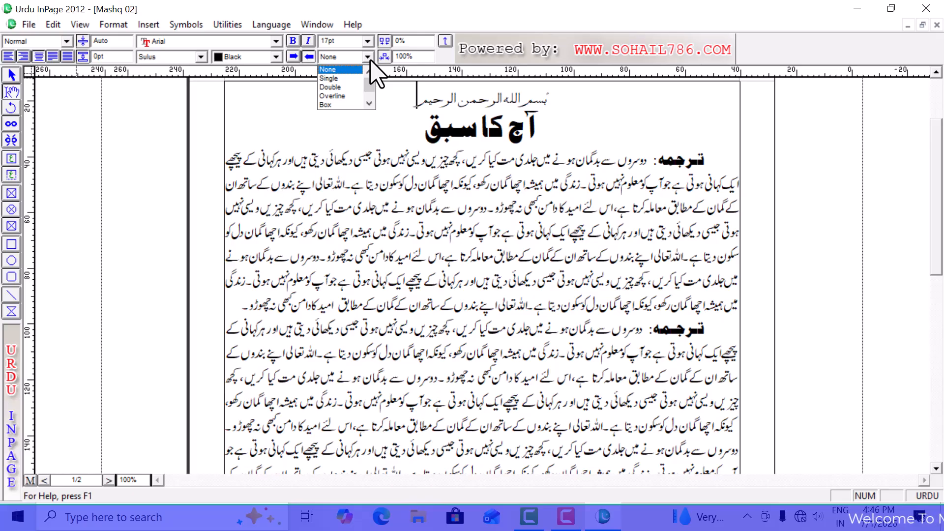
left_click(369, 58)
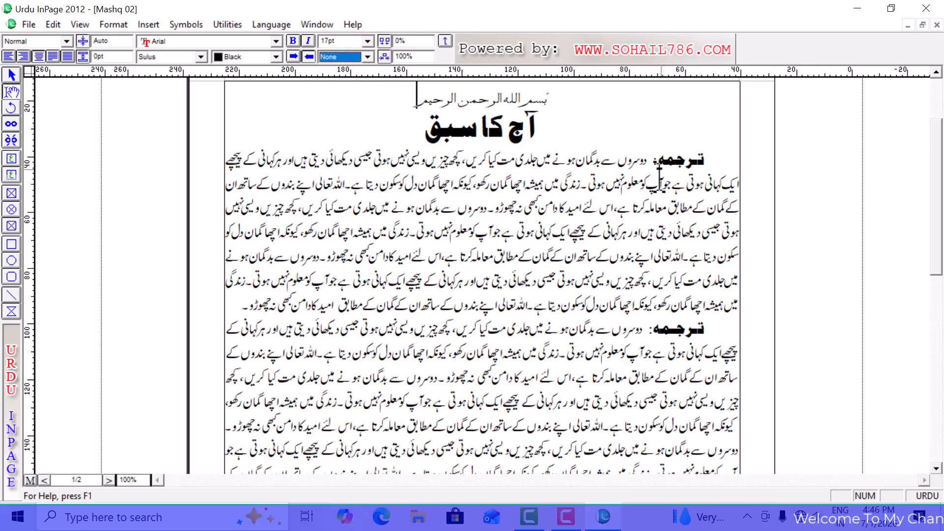
- Apply the Overline style to the word سبق in the heading
left_click(421, 124)
left_click_drag(422, 124, 477, 127)
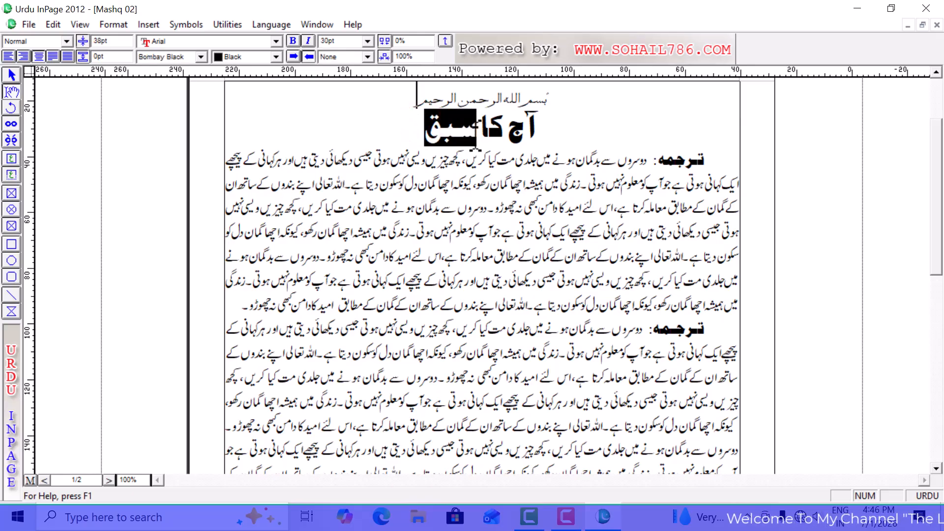
left_click(367, 57)
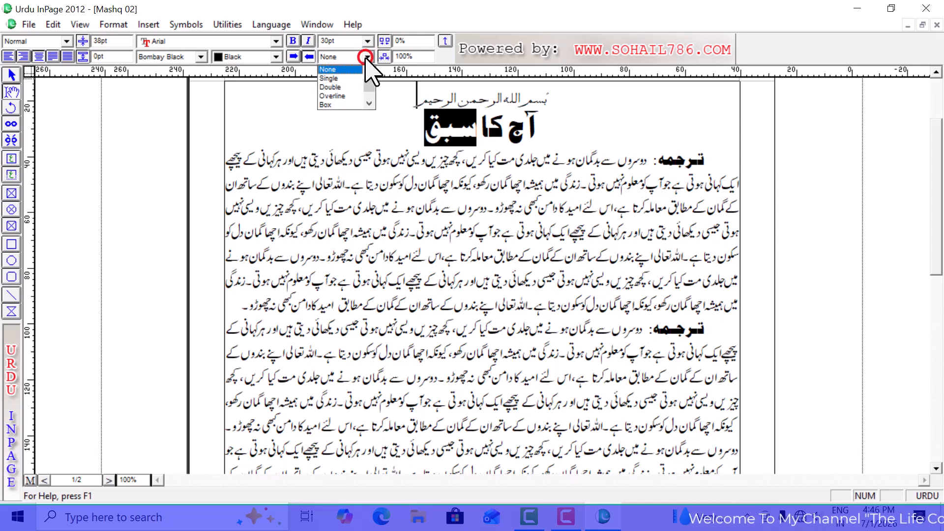
left_click(344, 95)
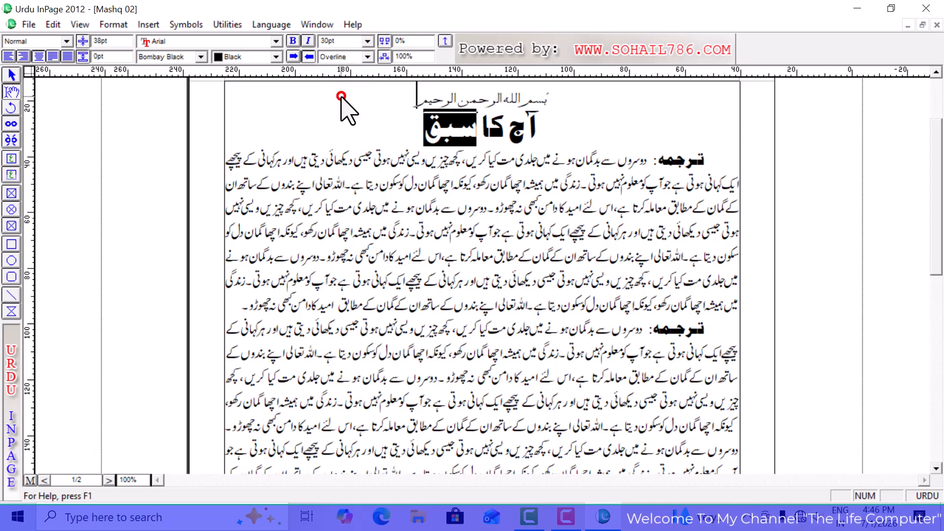
left_click(422, 127)
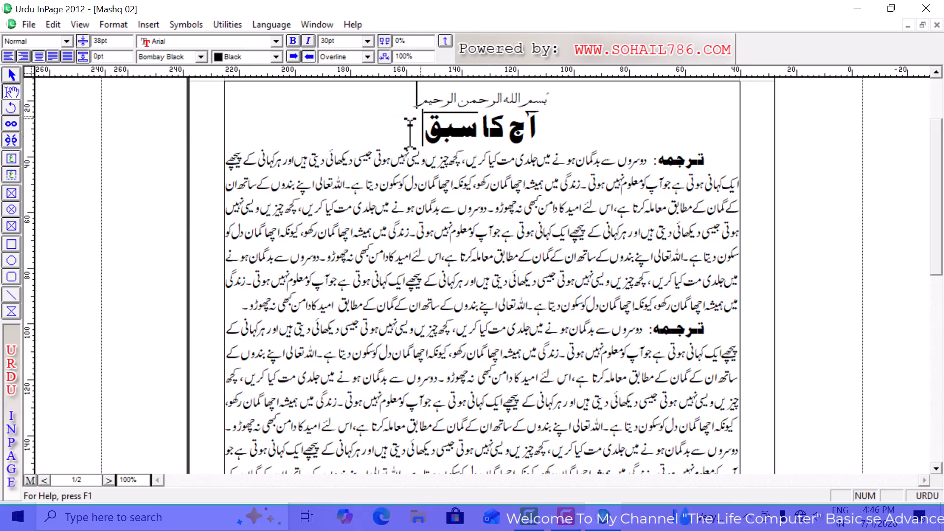
- Change the line style of the heading word سبق to Single
left_click_drag(421, 118, 478, 125)
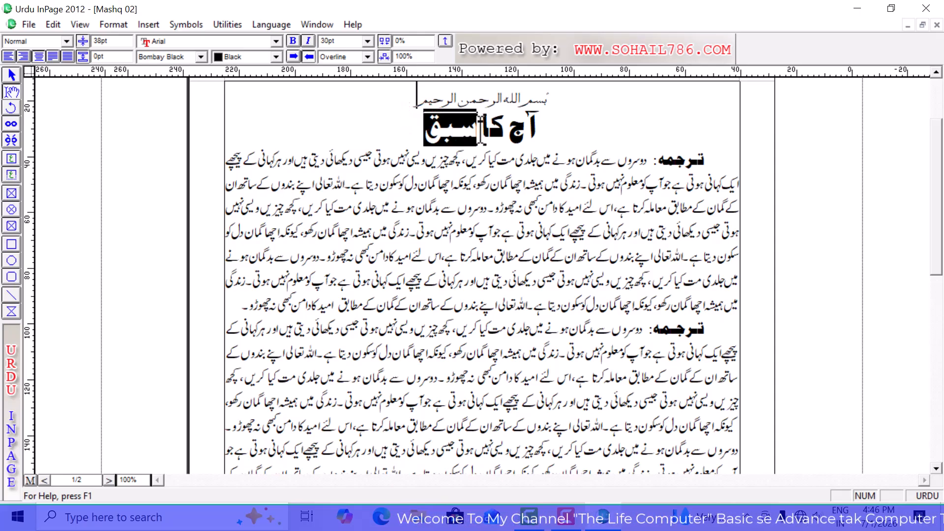
left_click(367, 57)
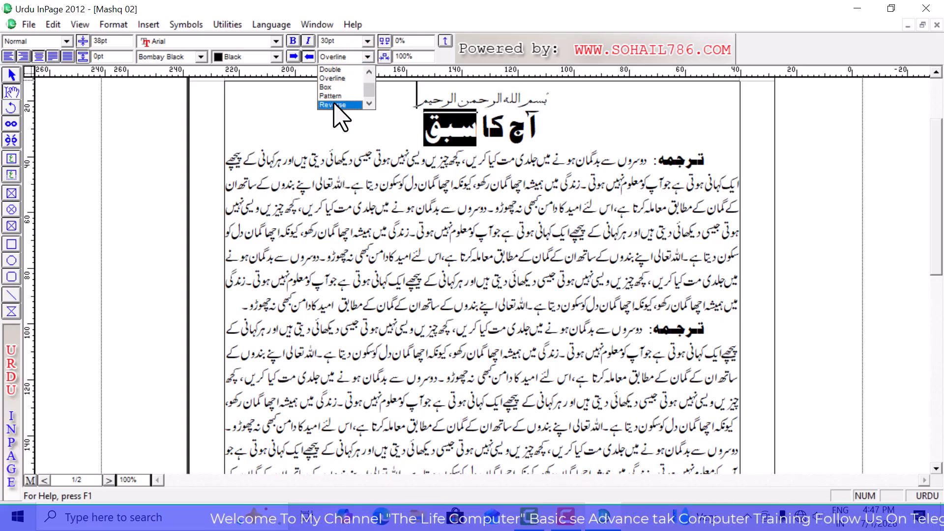
left_click(368, 84)
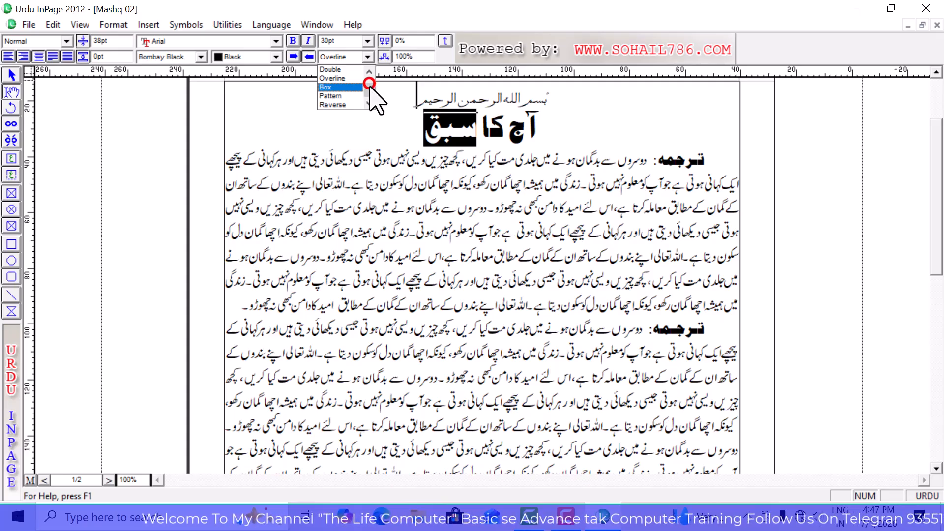
left_click_drag(369, 93, 370, 79)
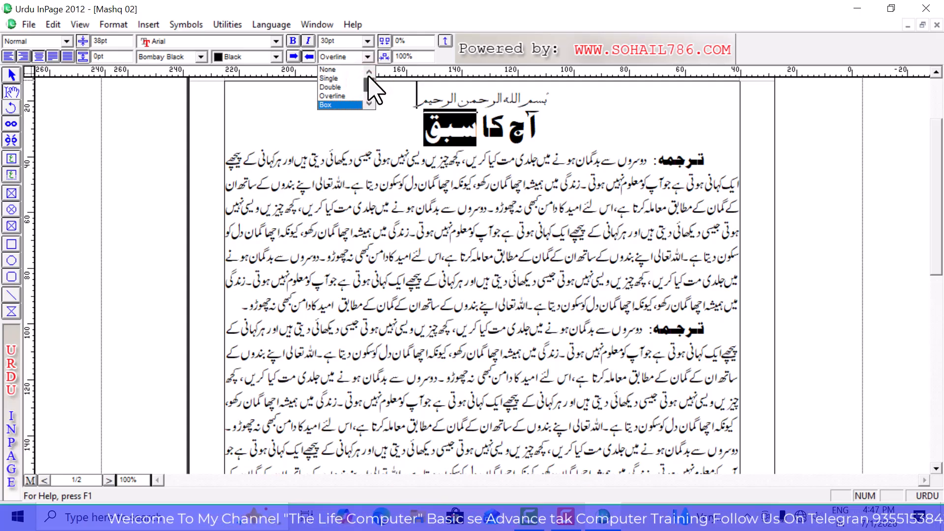
left_click(337, 80)
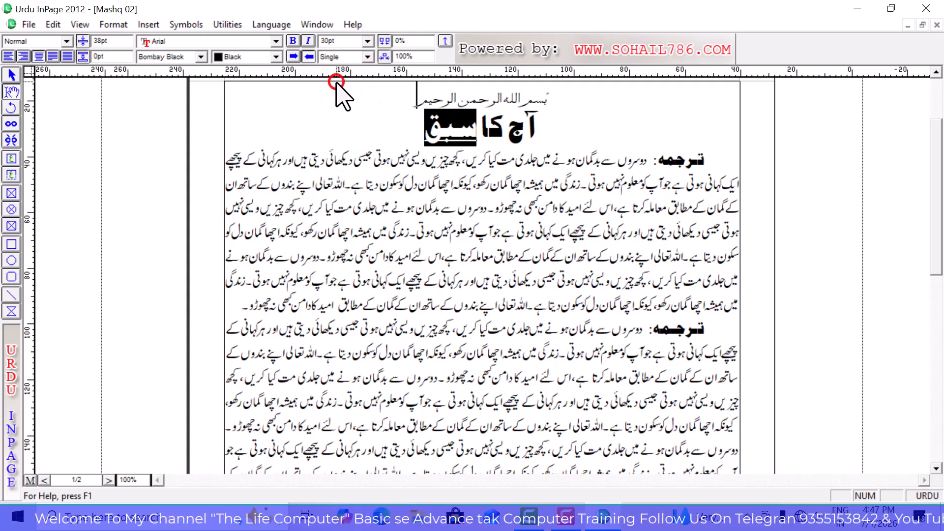
left_click(416, 131)
- Set the line style of the heading word سبق to Overline
left_click_drag(409, 129, 477, 143)
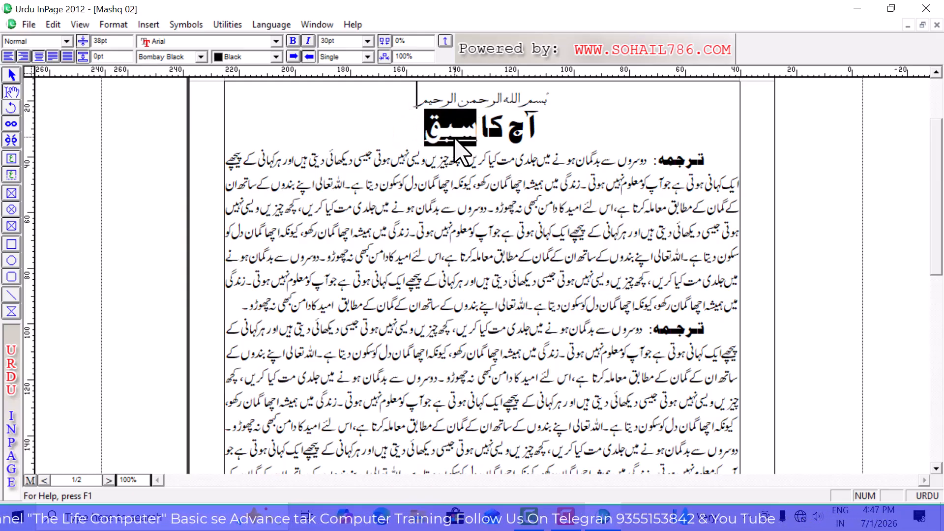
left_click(368, 57)
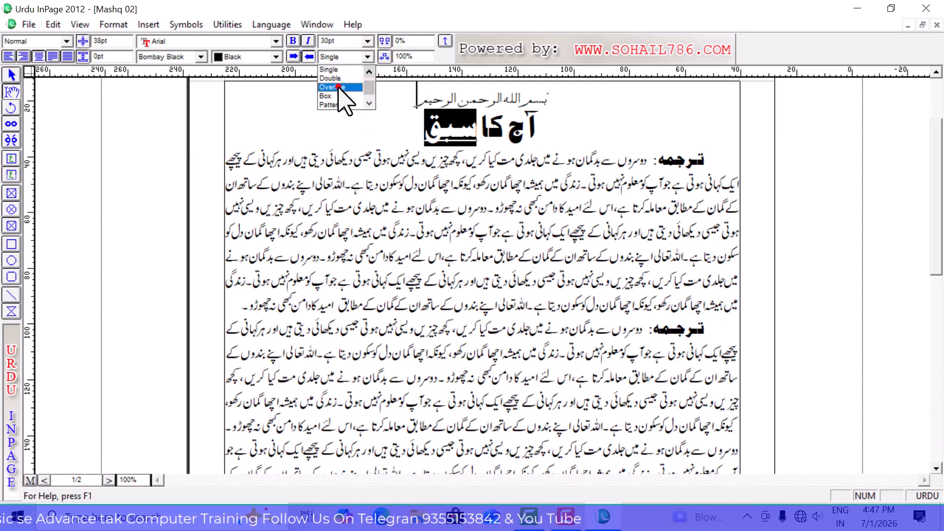
left_click(338, 88)
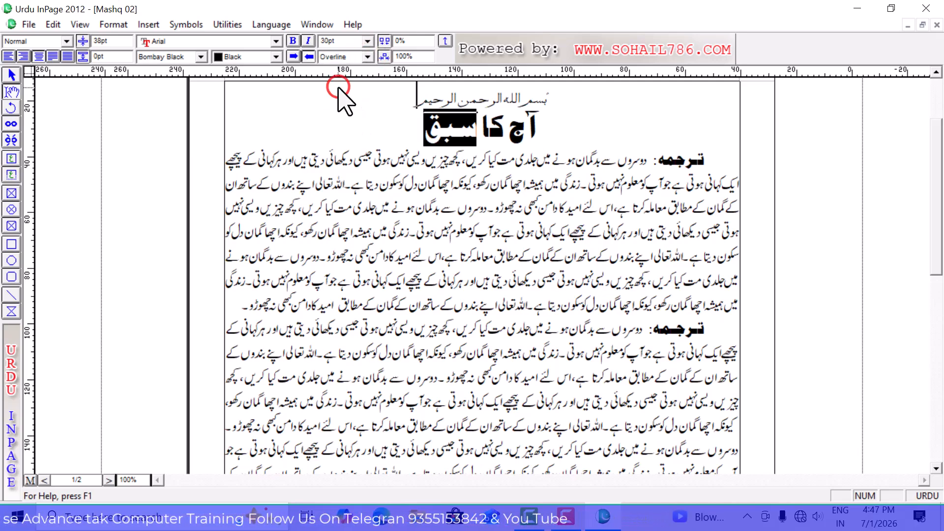
left_click(416, 128)
- Color the overlined heading word سبق Red
mouse_move(423, 128)
left_mouse_down()
mouse_move(475, 129)
mouse_move(411, 120)
left_mouse_up()
left_click(477, 131)
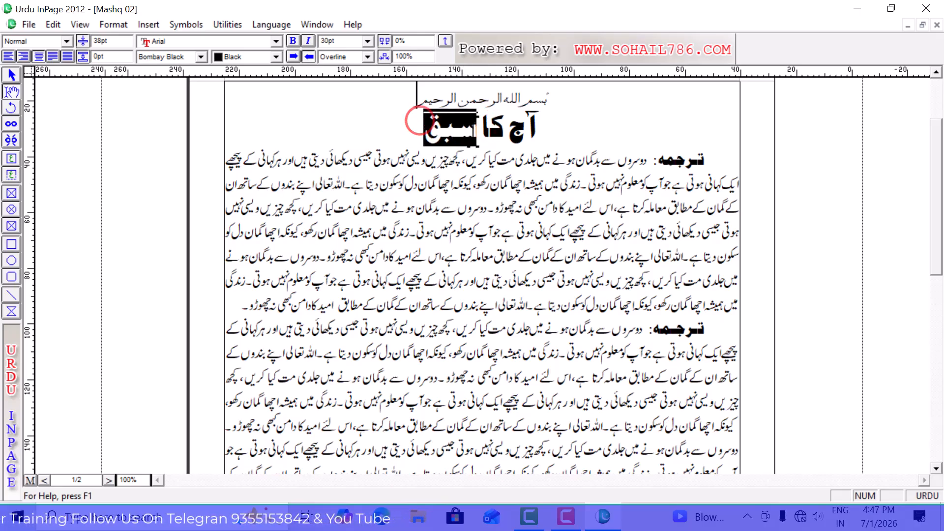
left_click(277, 57)
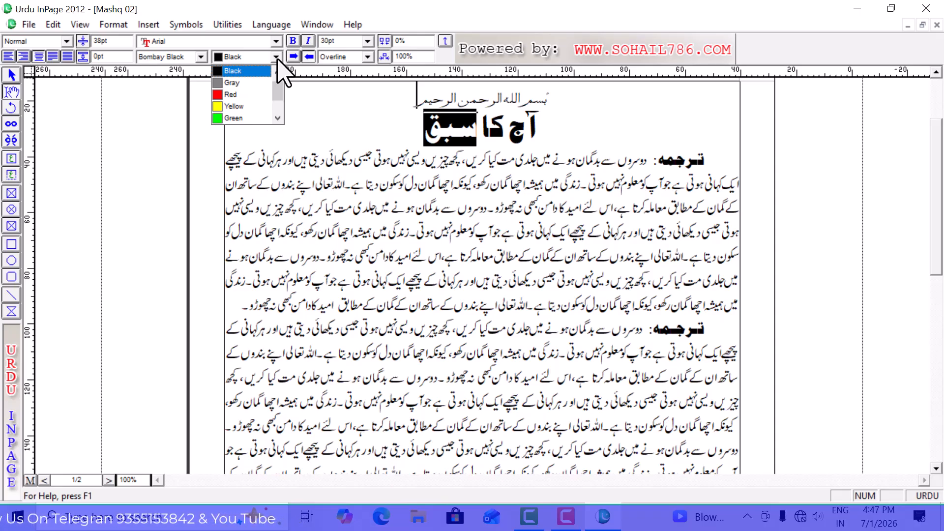
left_click(236, 94)
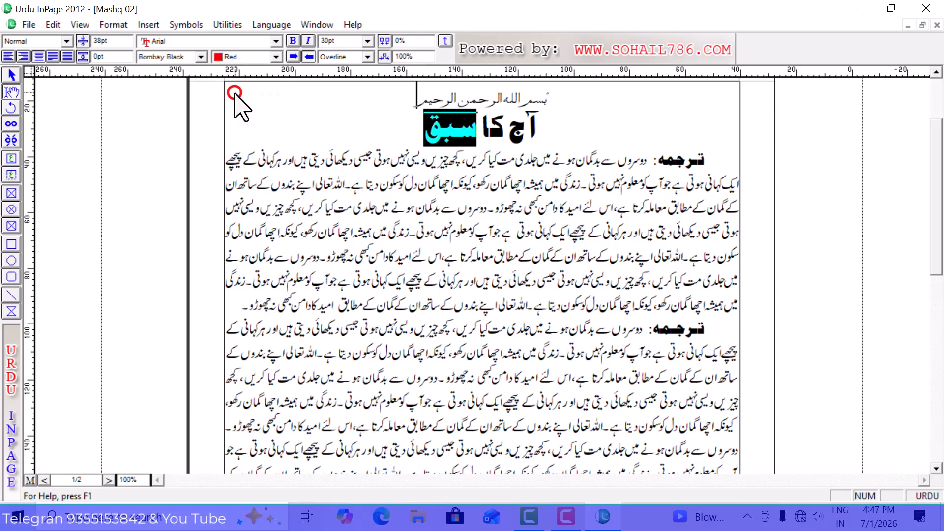
left_click(417, 129)
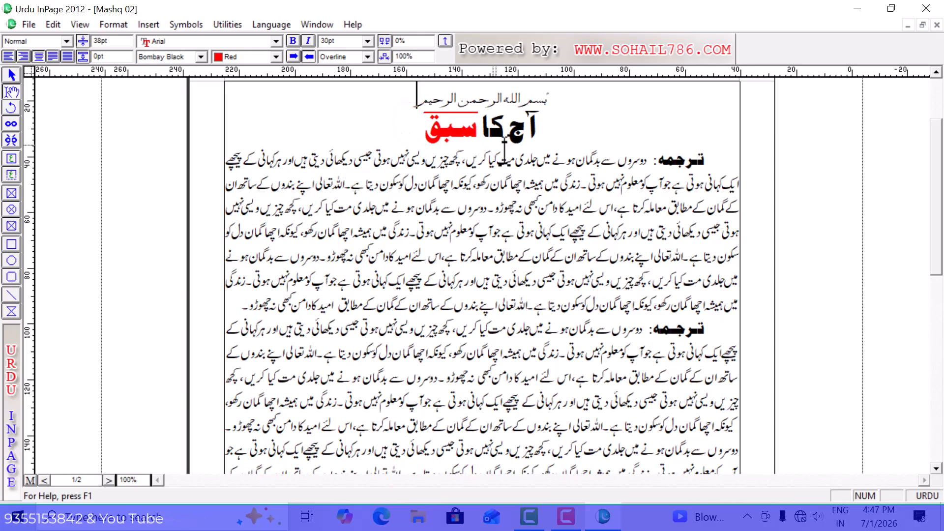
- Color the remaining heading words آج کا Red
left_click_drag(543, 127, 475, 135)
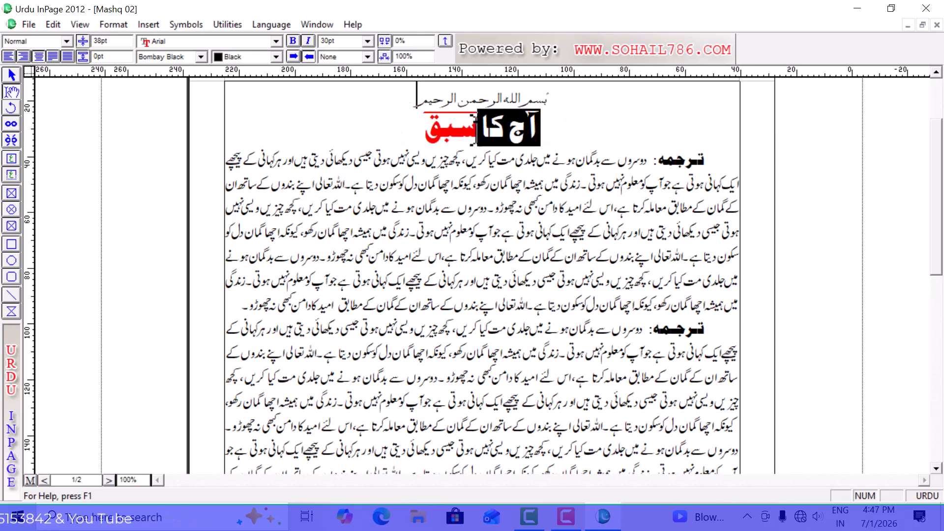
left_click(276, 56)
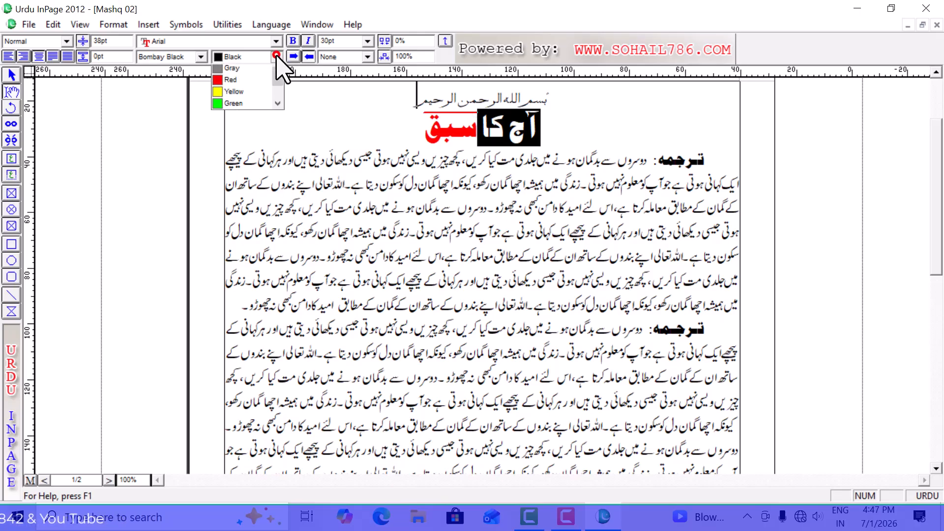
left_click(244, 94)
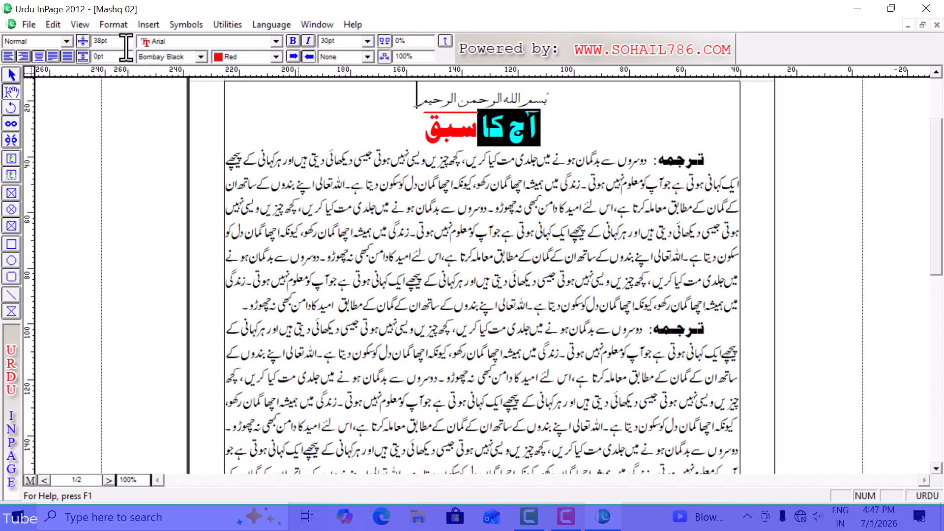
left_click(379, 123)
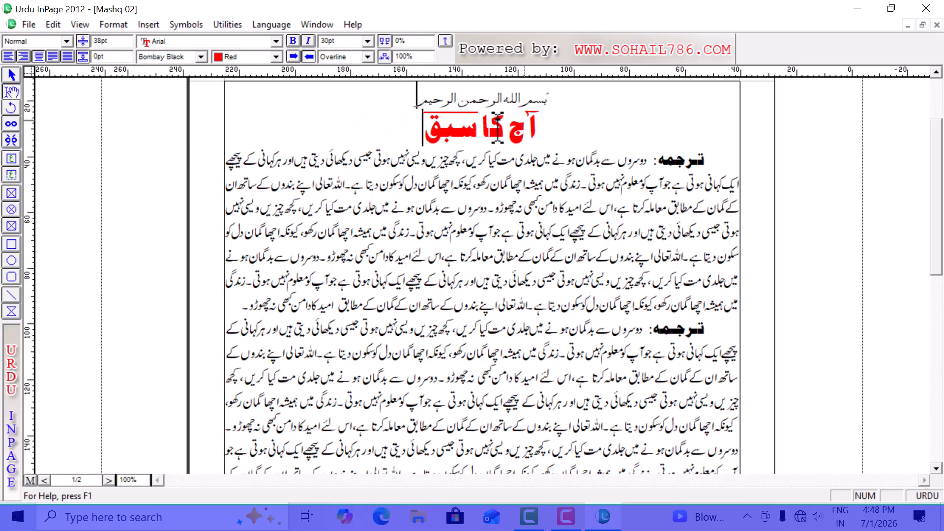
- Select the main text box and give it a solid border with a thickness of 5pt
left_click(11, 73)
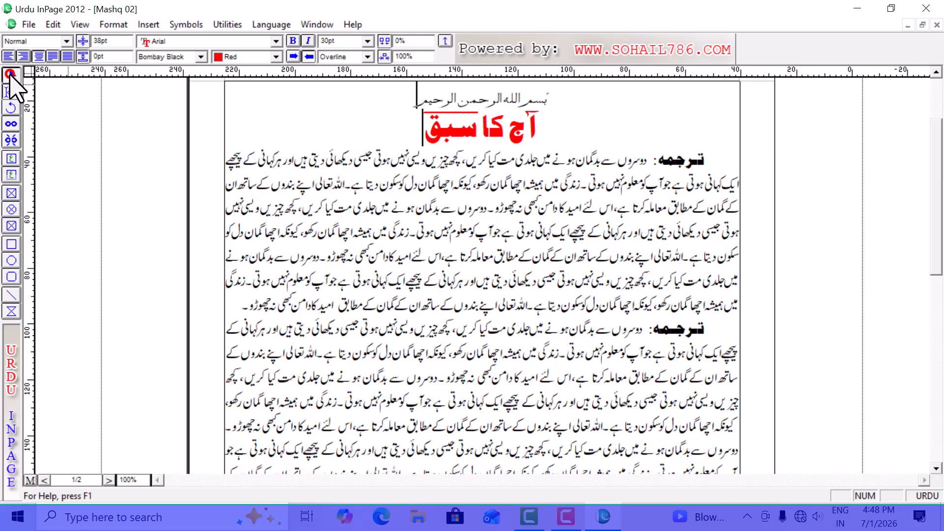
left_click(354, 136)
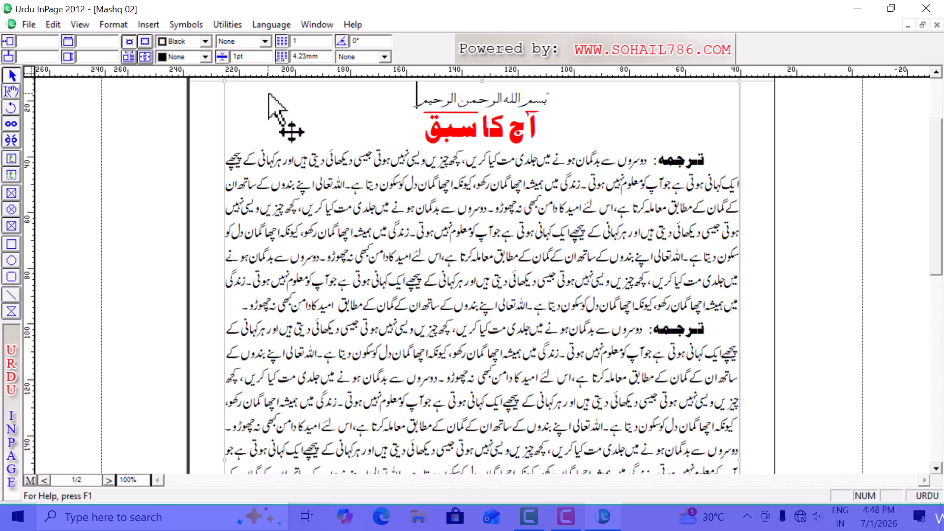
left_click(265, 42)
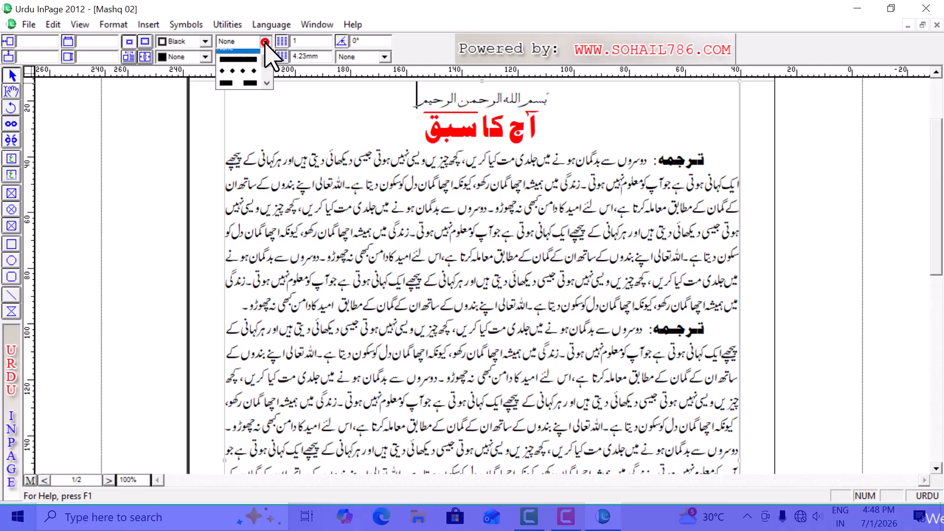
left_click(265, 42)
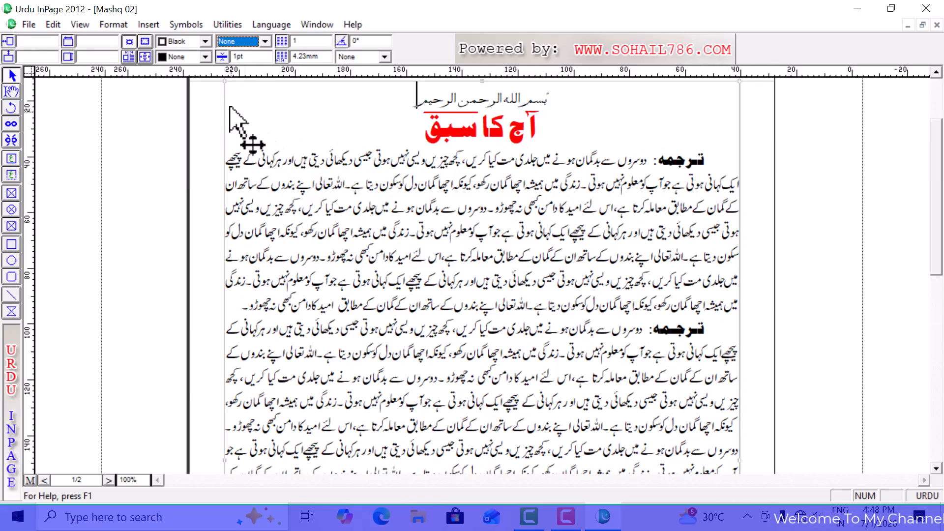
left_click(266, 42)
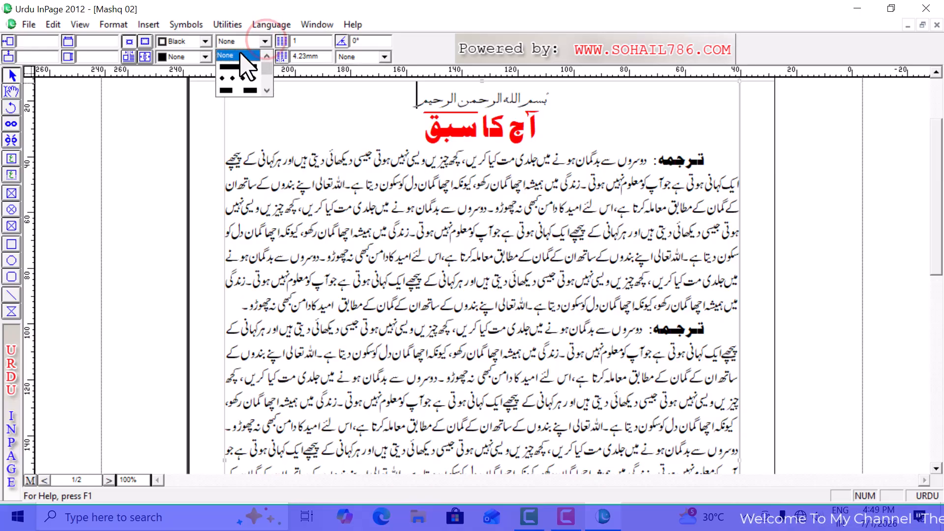
left_click(239, 67)
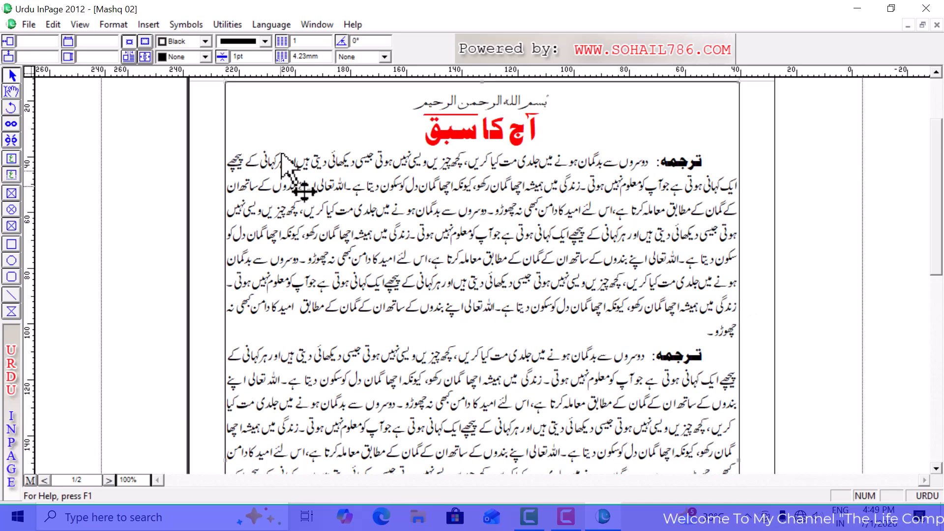
double_click(254, 57)
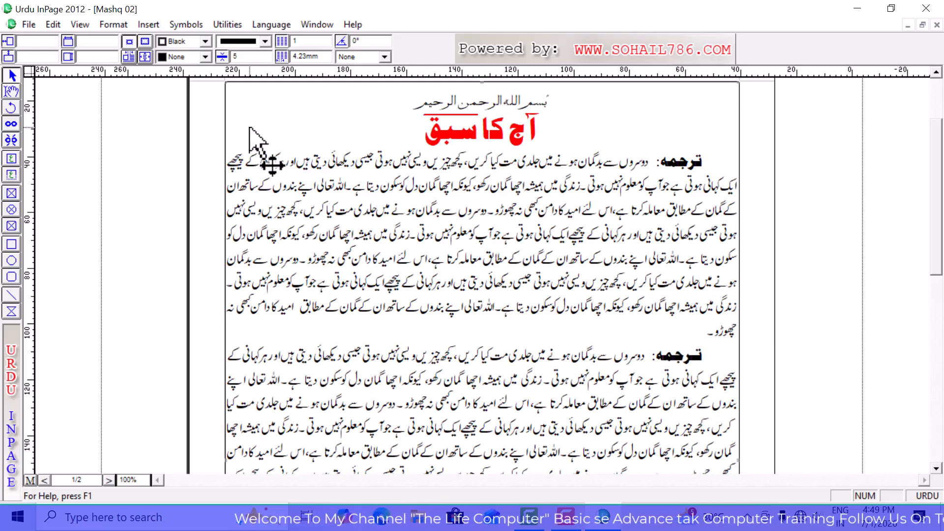
key("Return")
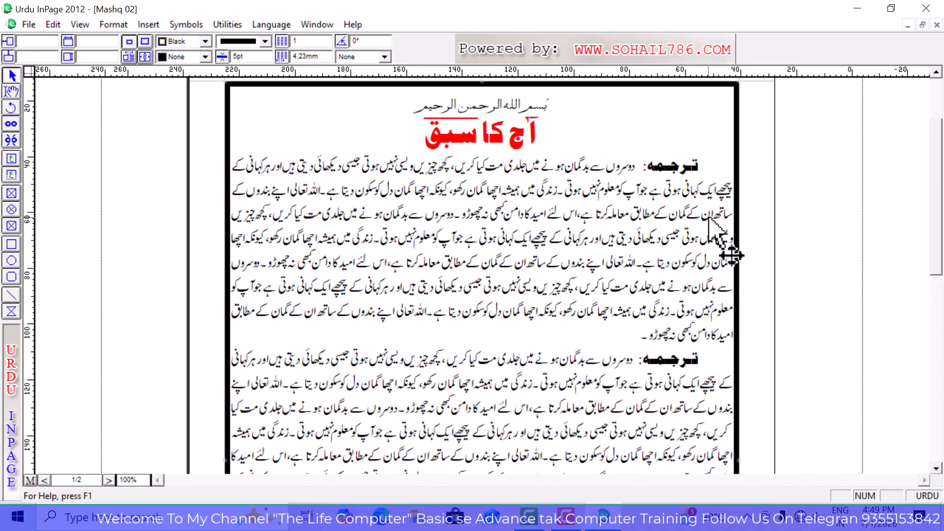
- Try dotted, dashed and diamond-chain line styles on the text box border
left_click(265, 41)
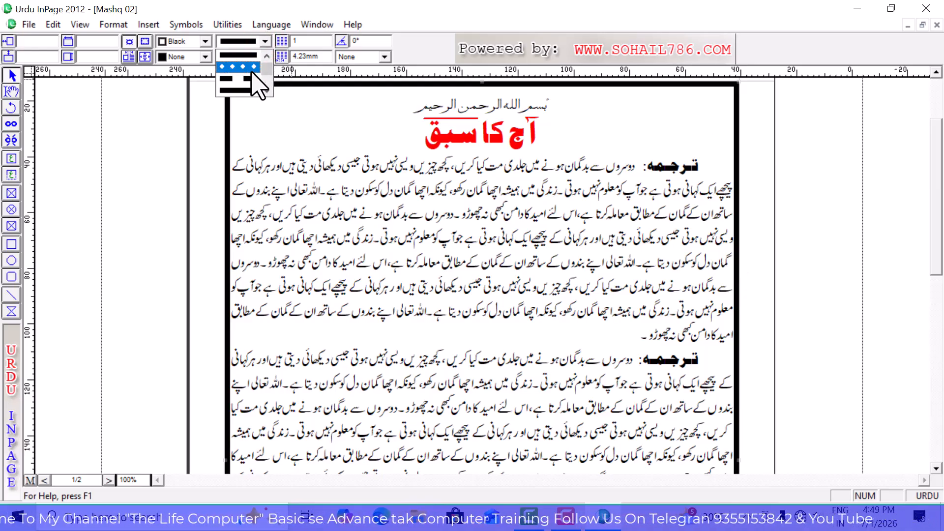
left_click(252, 70)
left_click(264, 41)
left_click(236, 88)
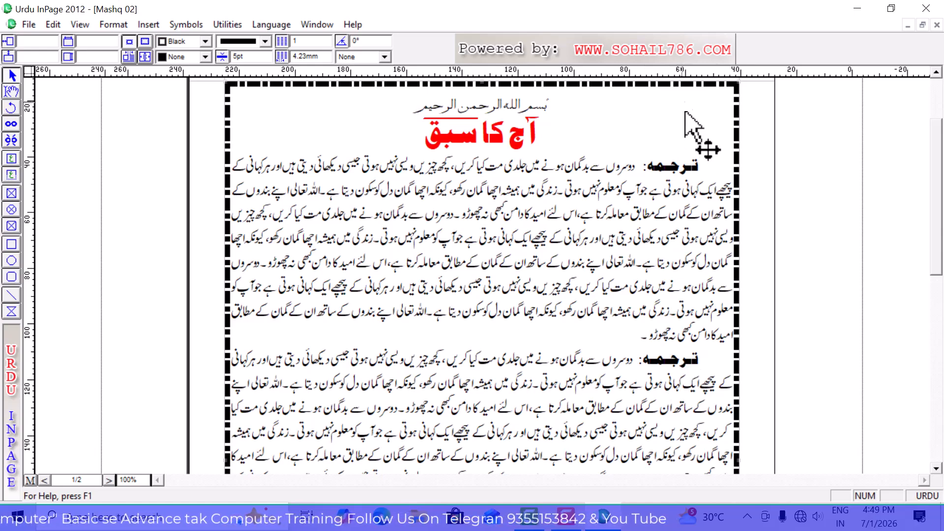
left_click(265, 42)
scroll(243, 83, "down", 1)
left_click(246, 90)
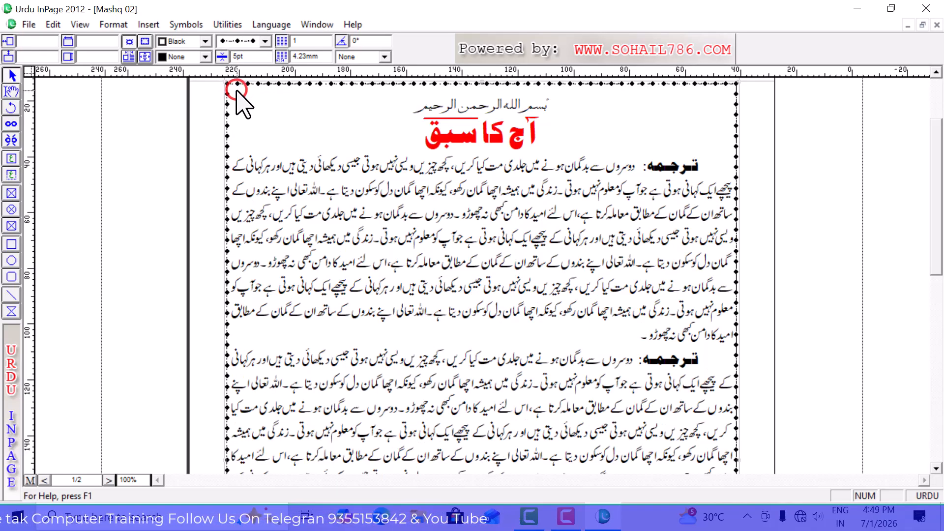
- Change the text box border to the thick dash-dot line style and set its thickness to 4pt
left_click(264, 42)
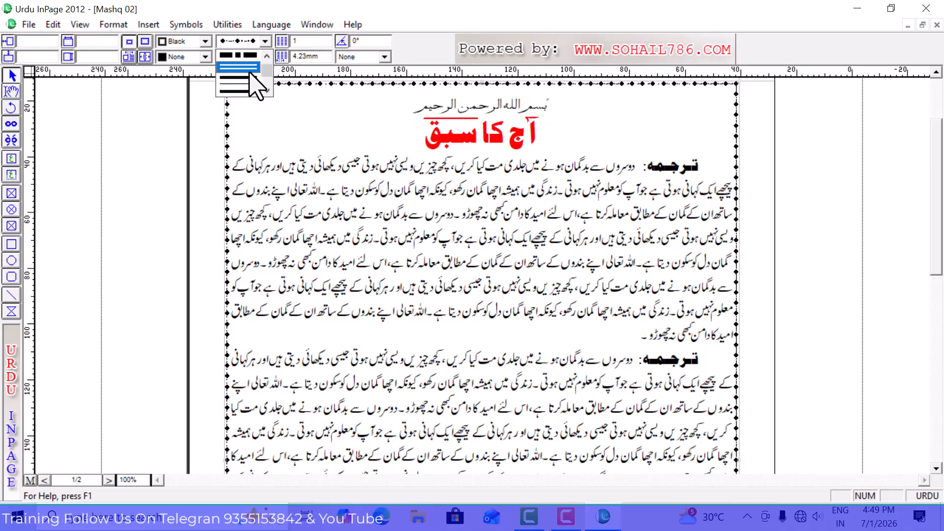
left_click(247, 55)
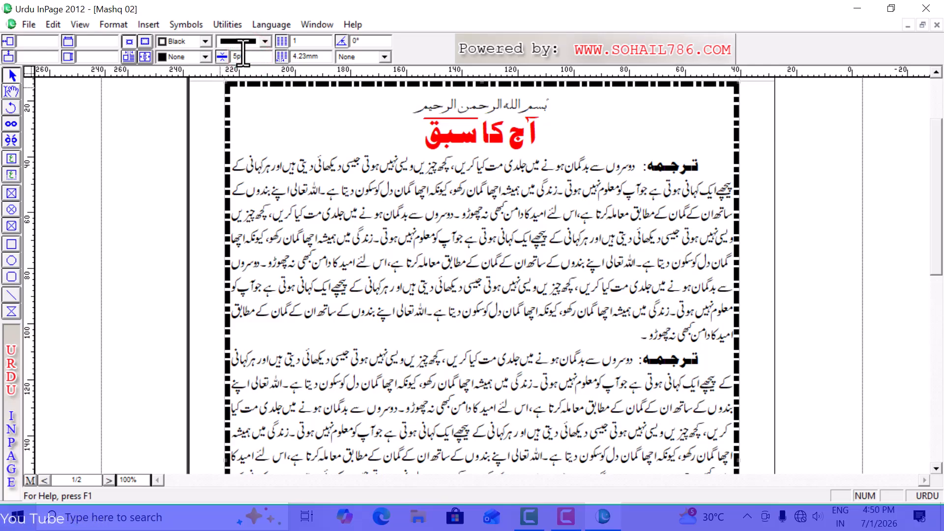
double_click(250, 57)
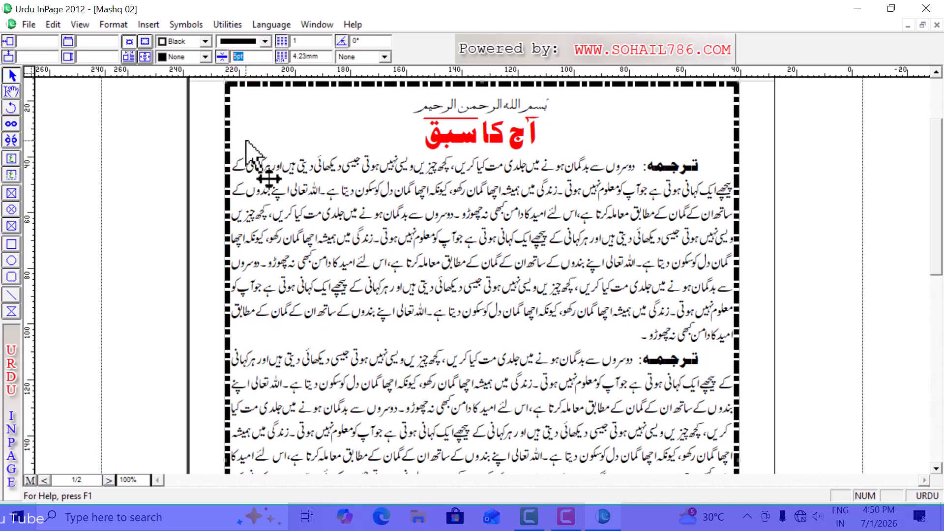
key("Return")
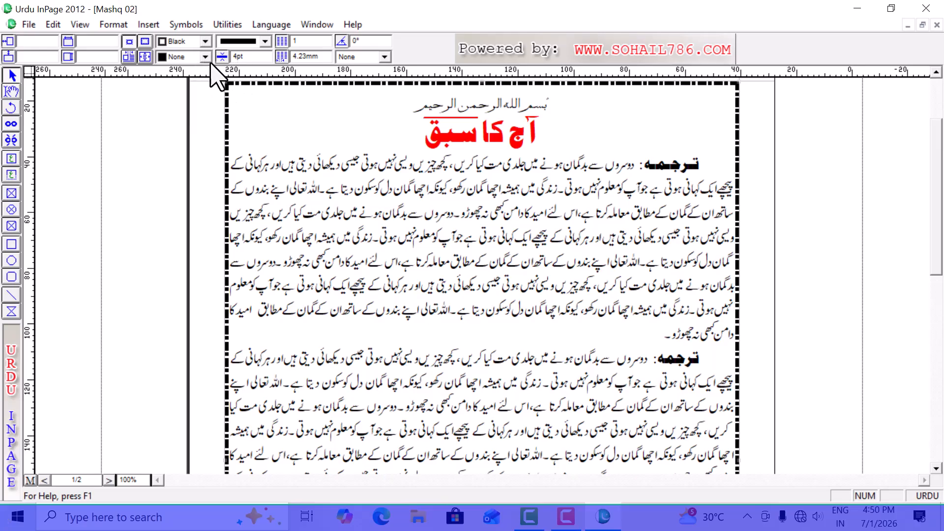
left_click(205, 41)
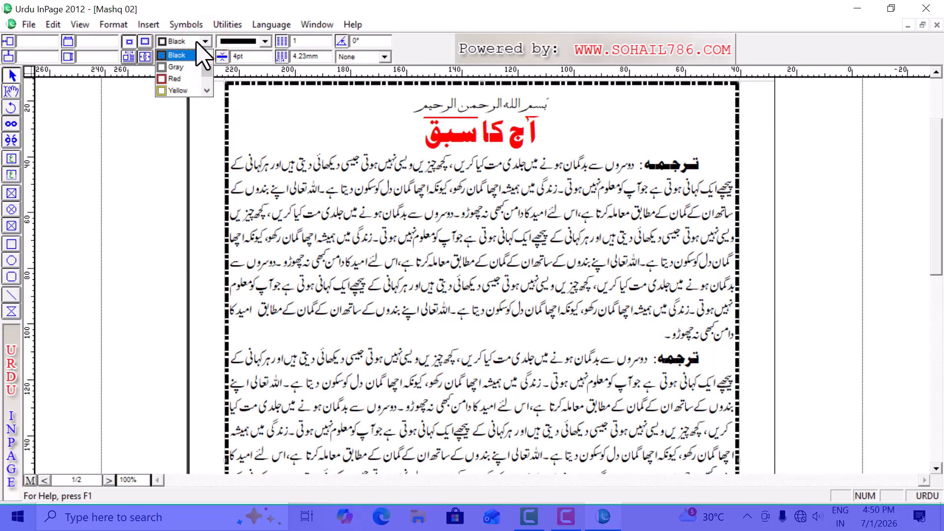
left_click(251, 111)
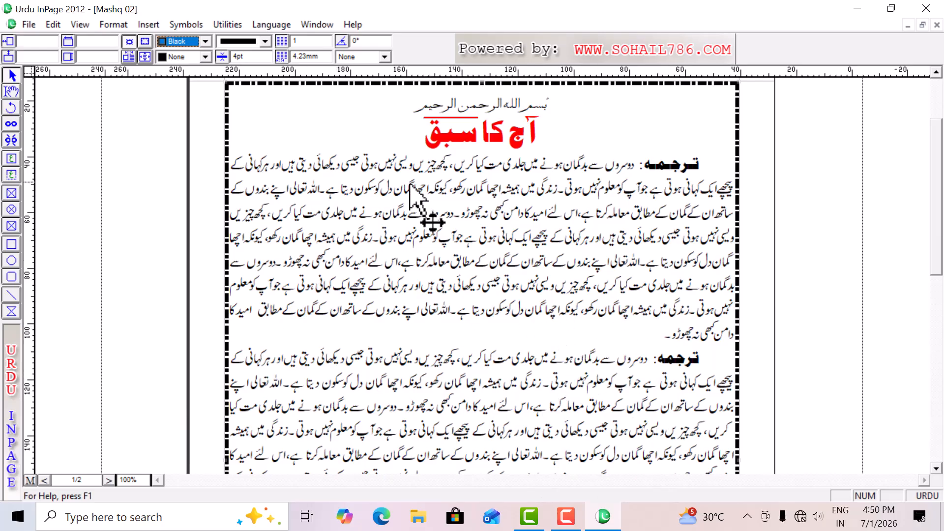
left_click(206, 41)
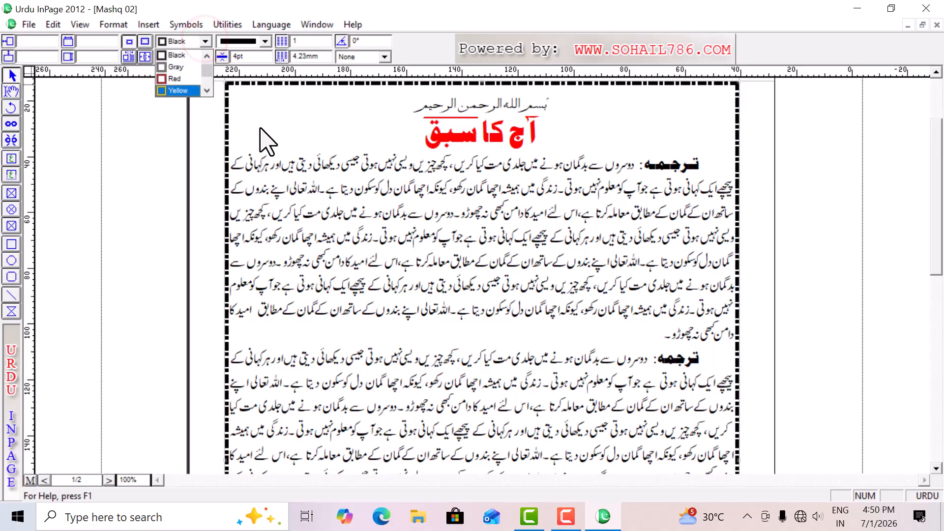
left_click(289, 138)
left_click(206, 57)
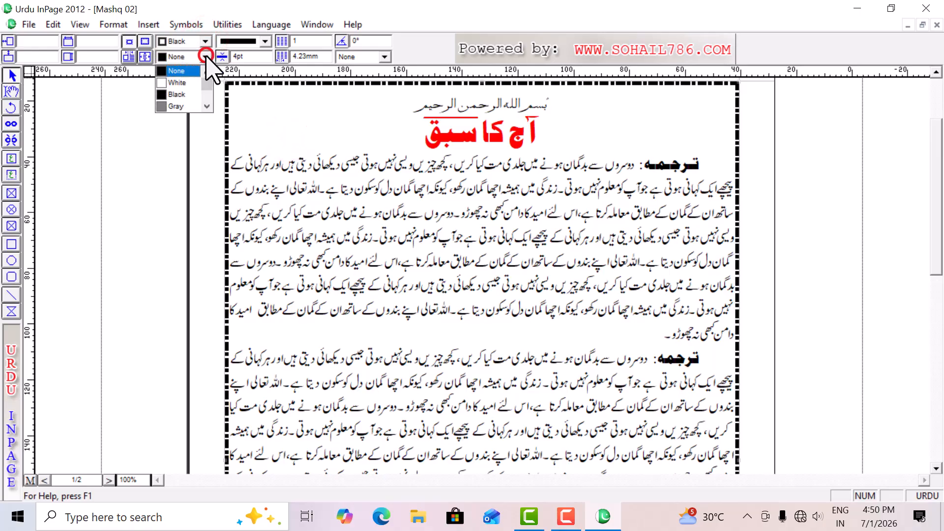
left_click(274, 121)
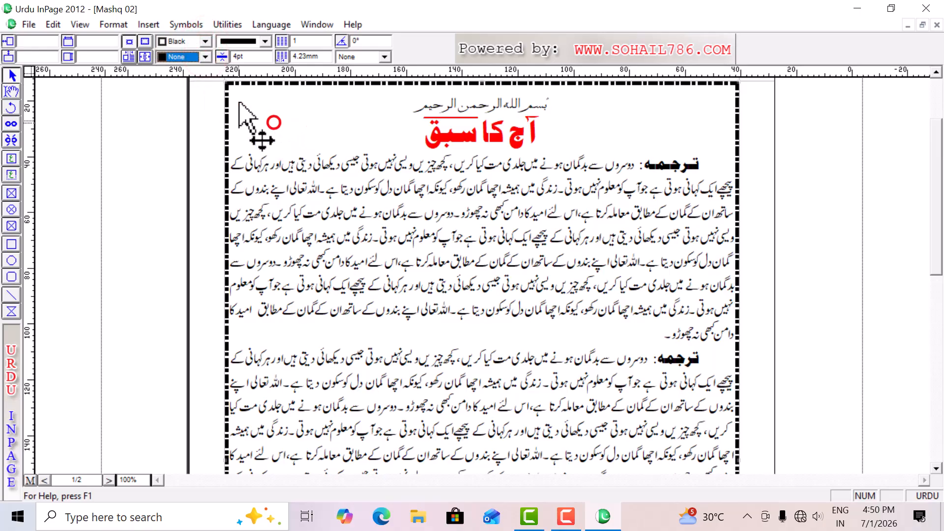
- Try Red and Green as the color of the text box border
left_click(206, 41)
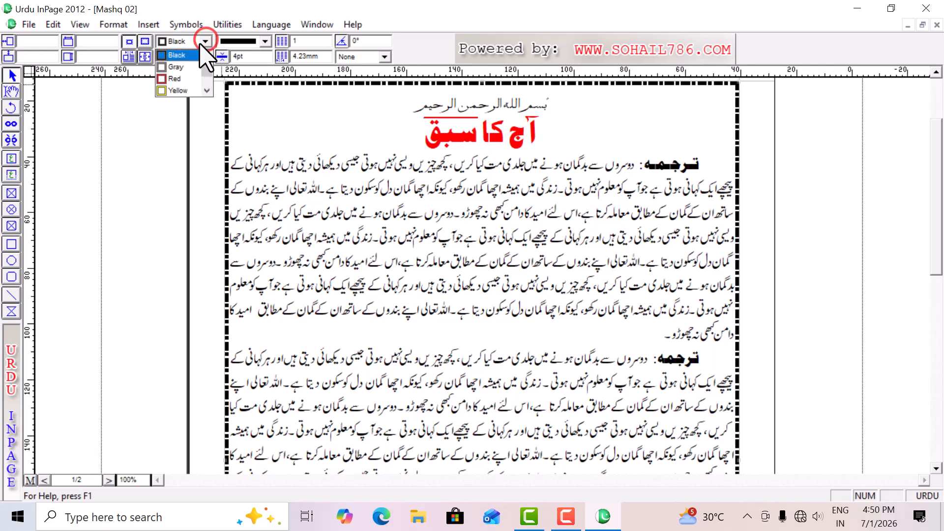
left_click(181, 79)
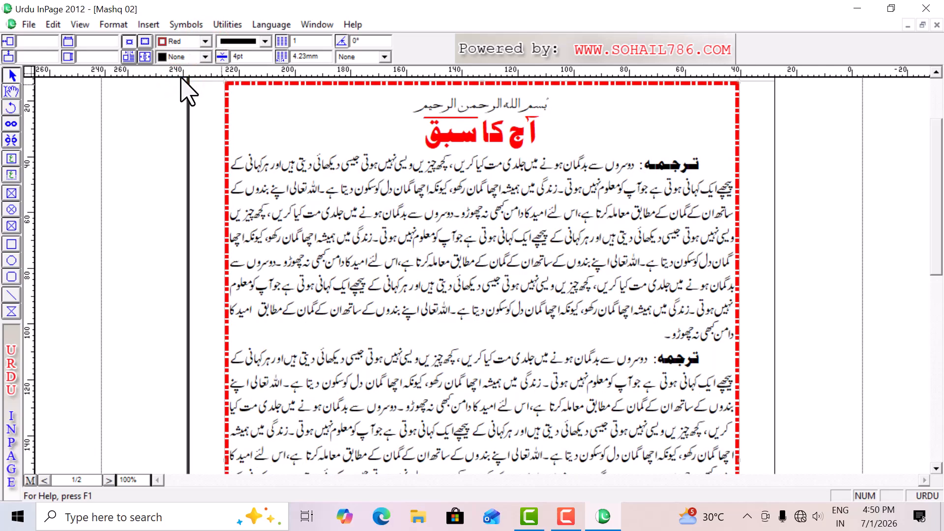
left_click(206, 41)
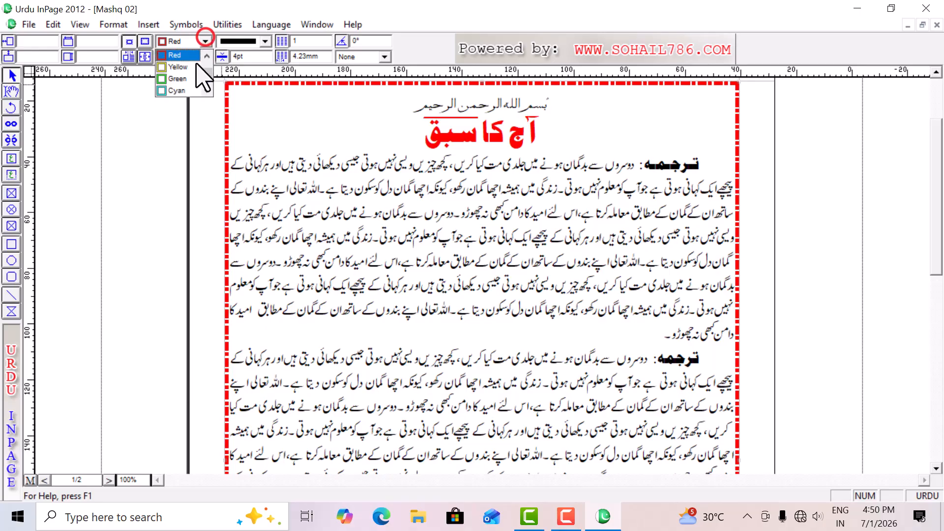
left_click(181, 80)
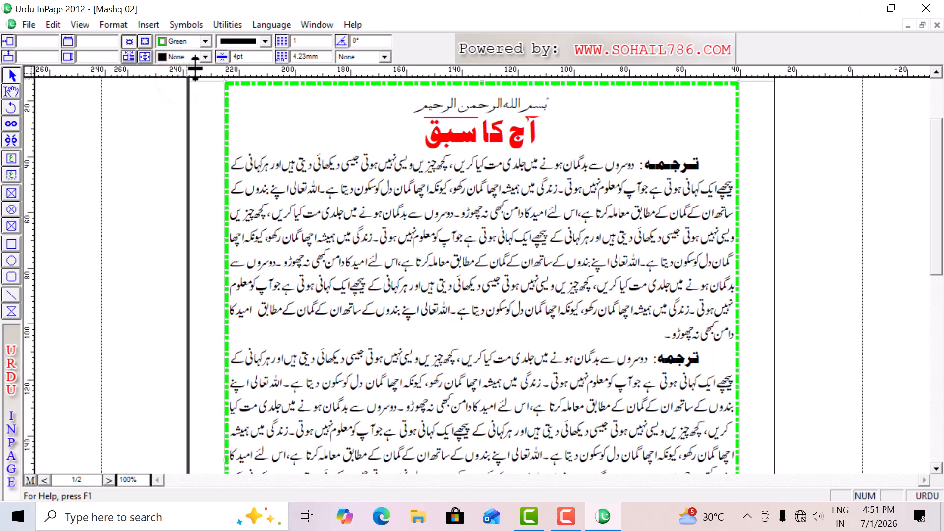
- Color the text box border Blue
left_click(206, 41)
left_click(178, 79)
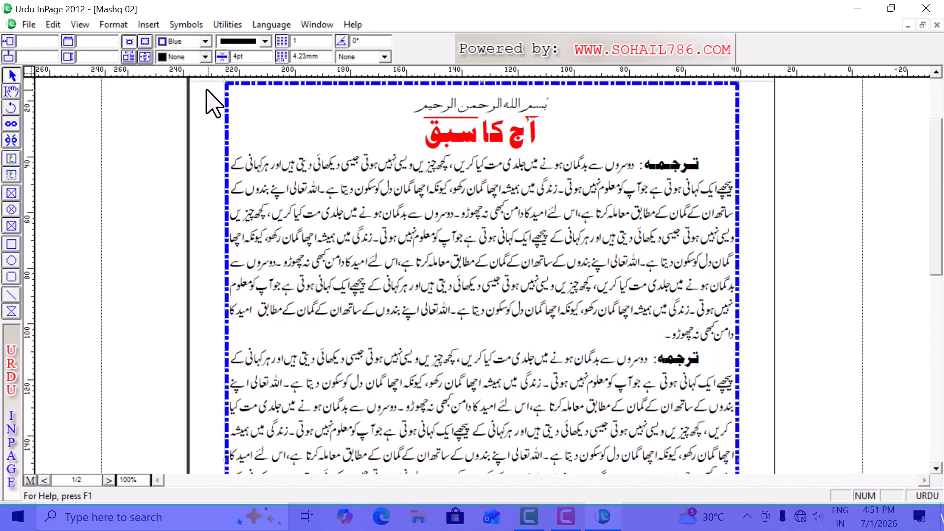
- Try Red, Yellow and Blue as the background fill of the text box
left_click(205, 57)
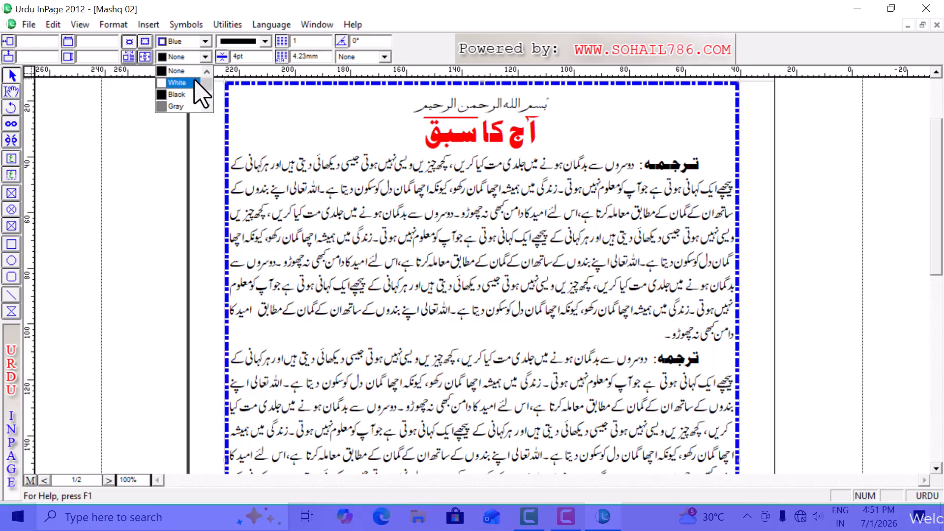
left_click(207, 106)
left_click(207, 106)
left_click(180, 94)
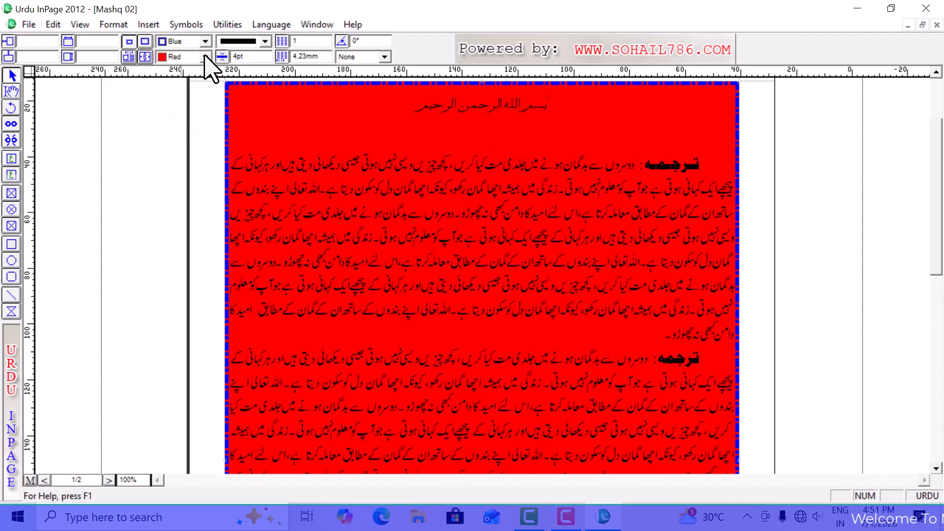
left_click(205, 57)
left_click(186, 83)
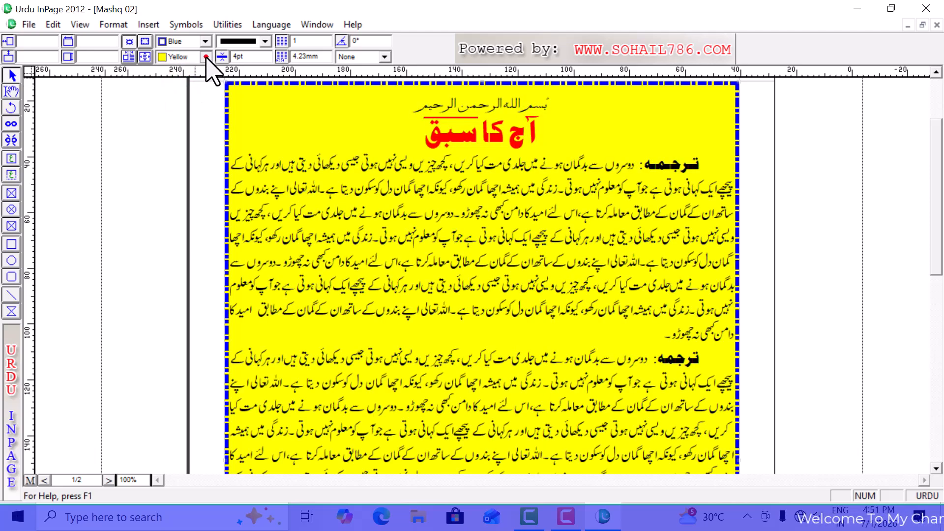
left_click(205, 56)
left_click(179, 105)
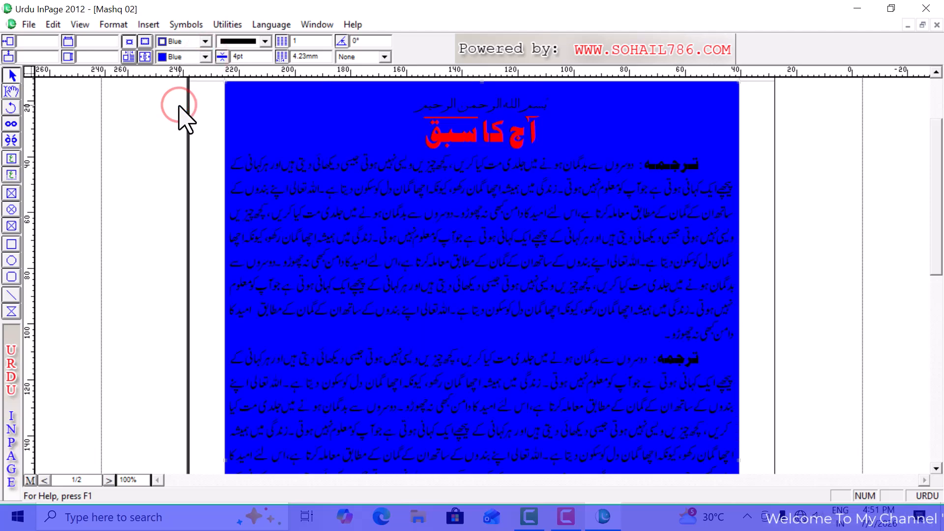
- Set the background fill of the text box to Yellow
left_click(204, 57)
left_click(207, 107)
left_click(207, 71)
left_click(208, 70)
left_click(190, 82)
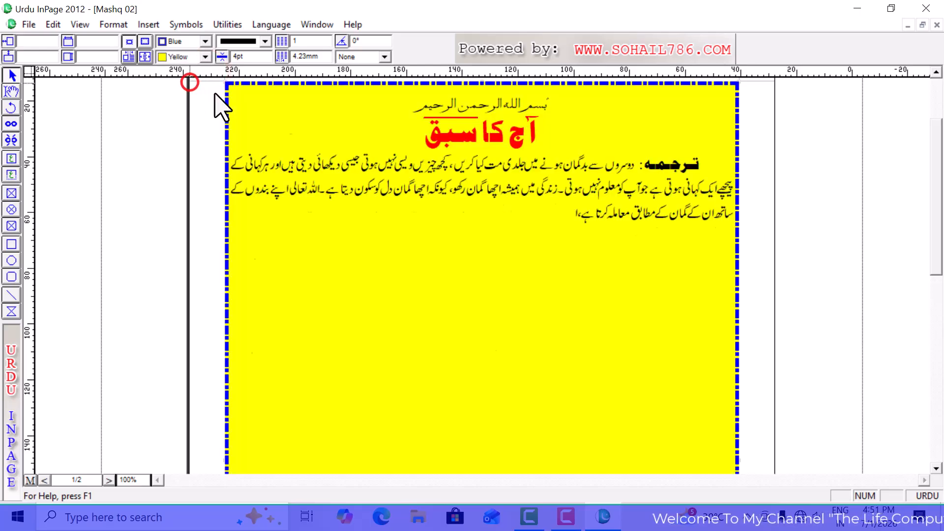
left_click(206, 57)
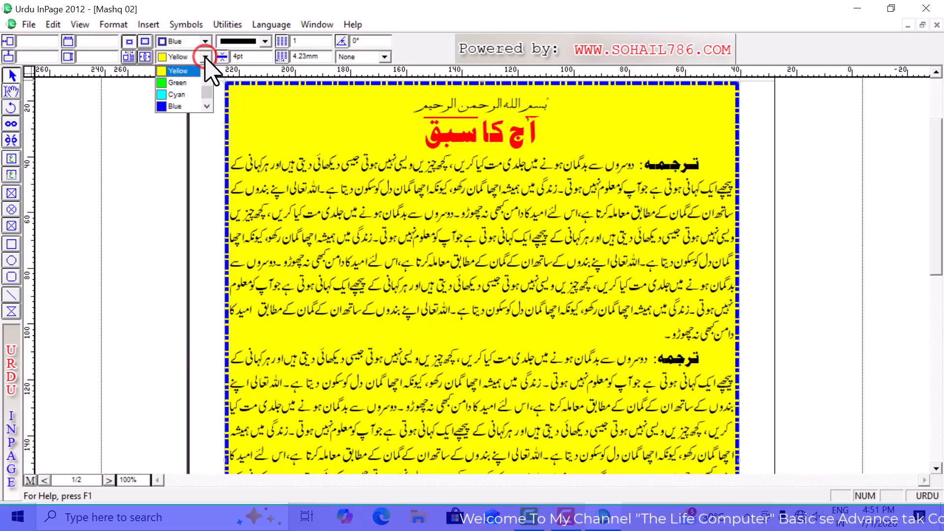
left_click(205, 58)
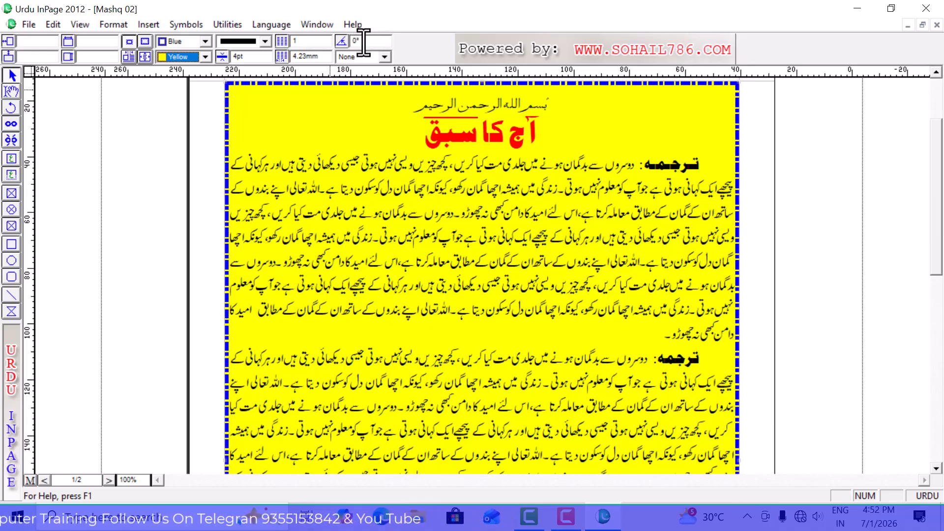
- Try a downward diagonal hatch on the yellow text box fill and replace it with the upward diagonal hatch
left_click(385, 57)
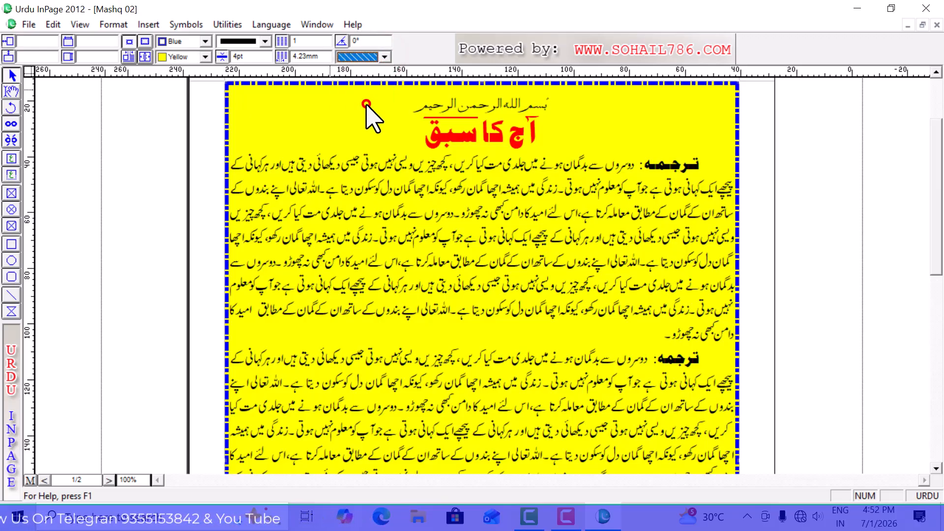
left_click(366, 105)
left_click(384, 56)
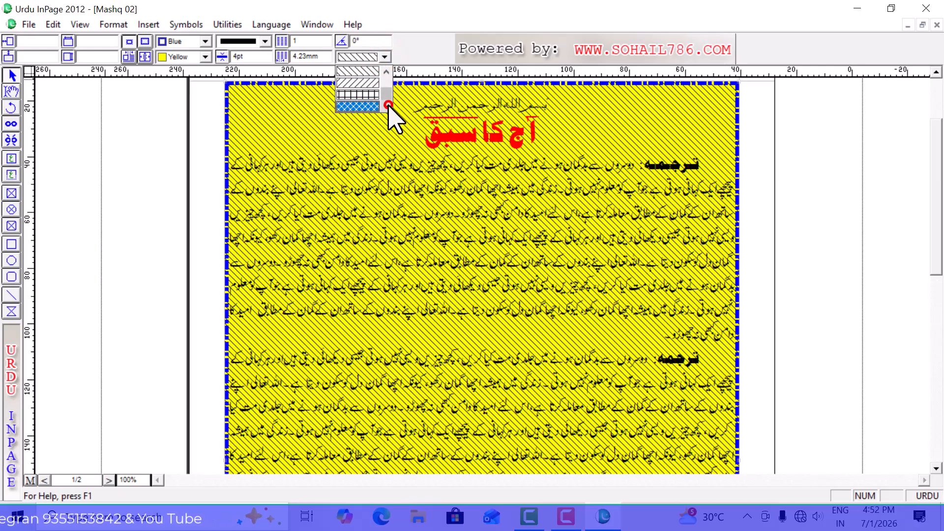
left_click(368, 83)
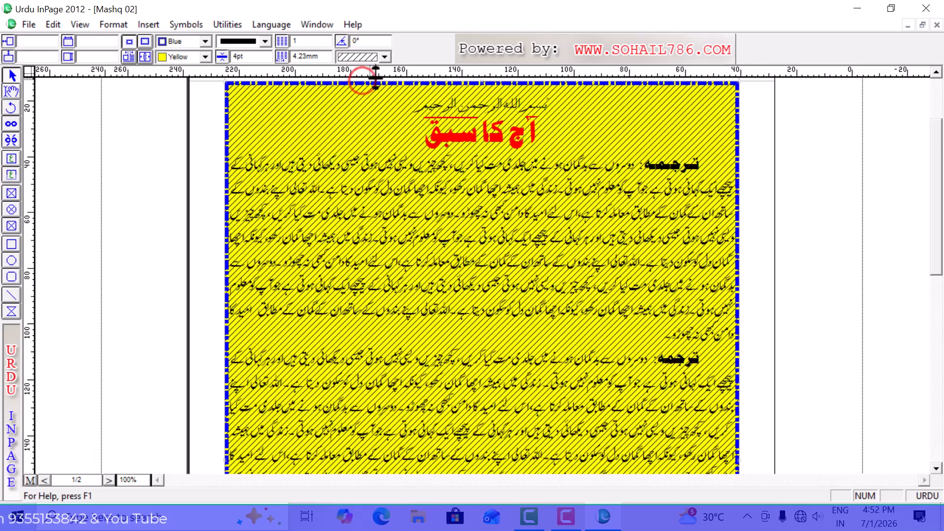
- Try the downward diagonal hatch on the yellow text box fill again, then set the hatch pattern to None
left_click(384, 57)
left_click(368, 76)
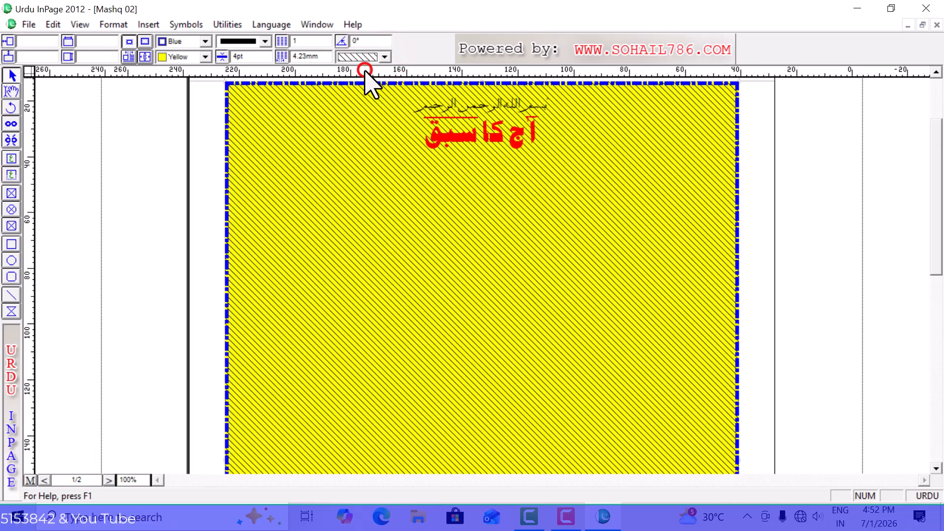
left_click(384, 57)
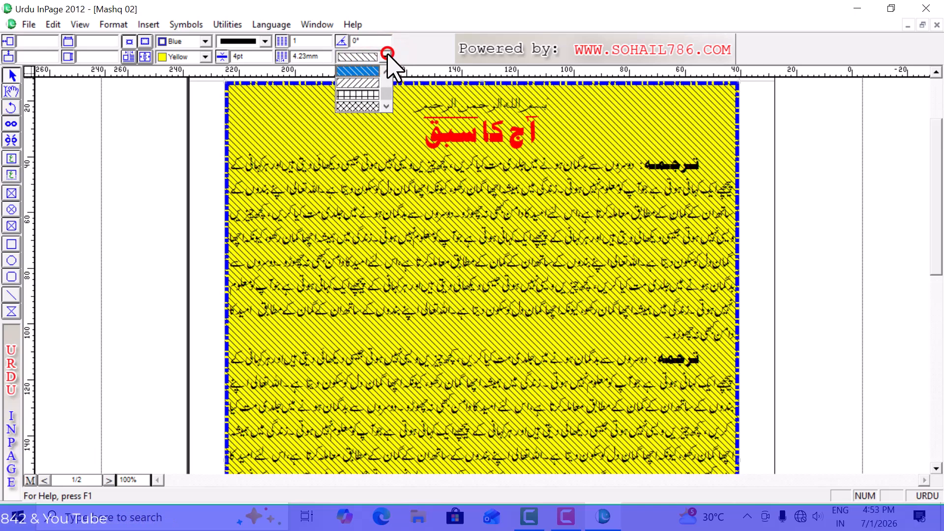
left_click(384, 70)
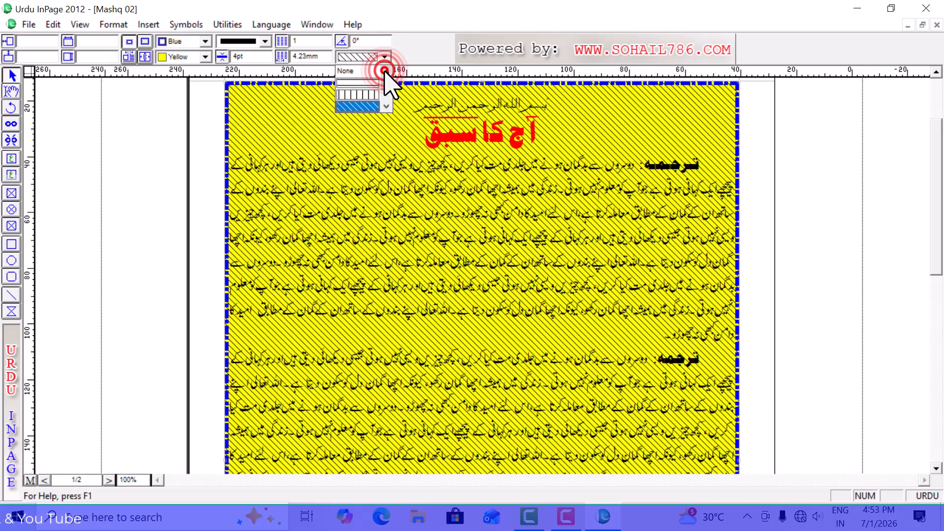
left_click(350, 72)
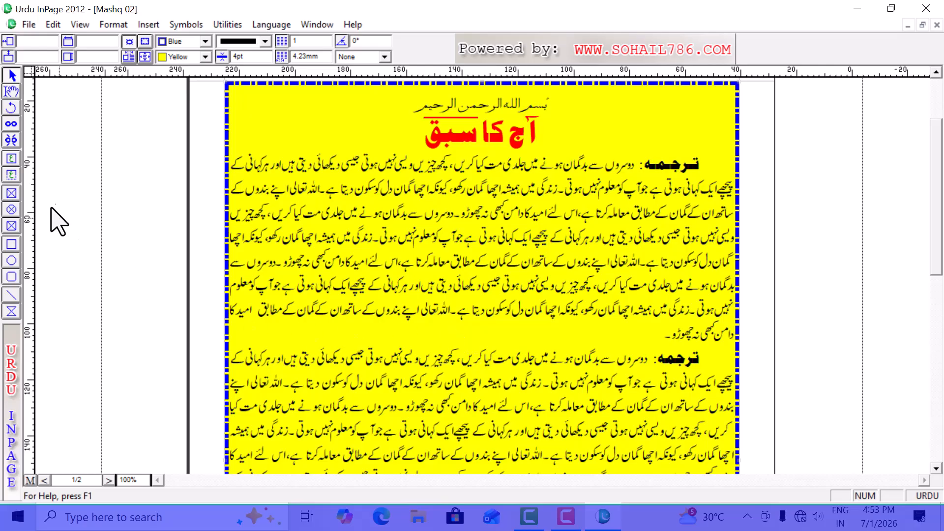
- Select the whole first body paragraph below the red heading for text editing
left_click(11, 91)
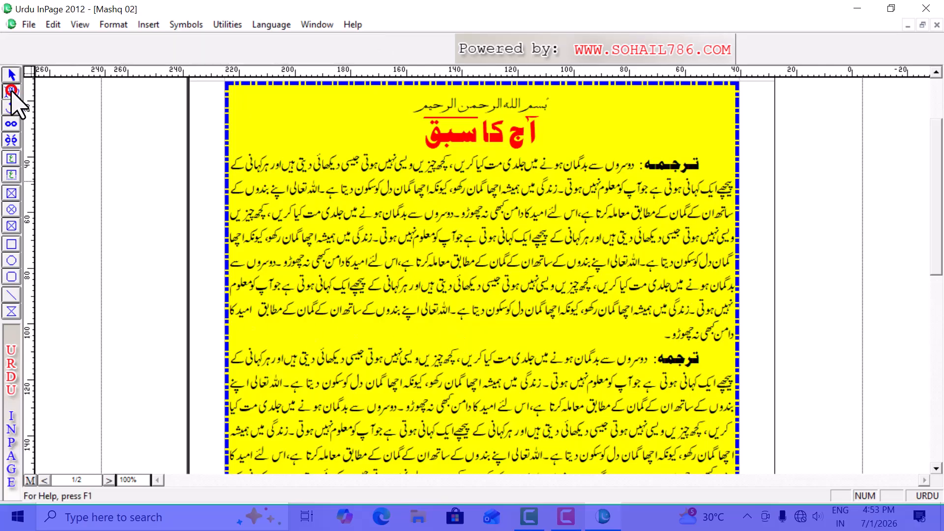
left_click(658, 338)
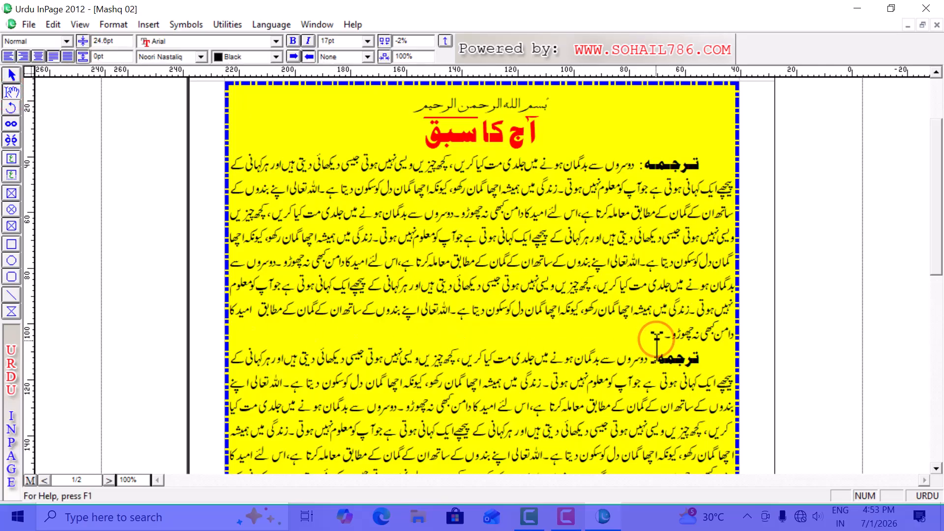
key("ctrl+shift+Up")
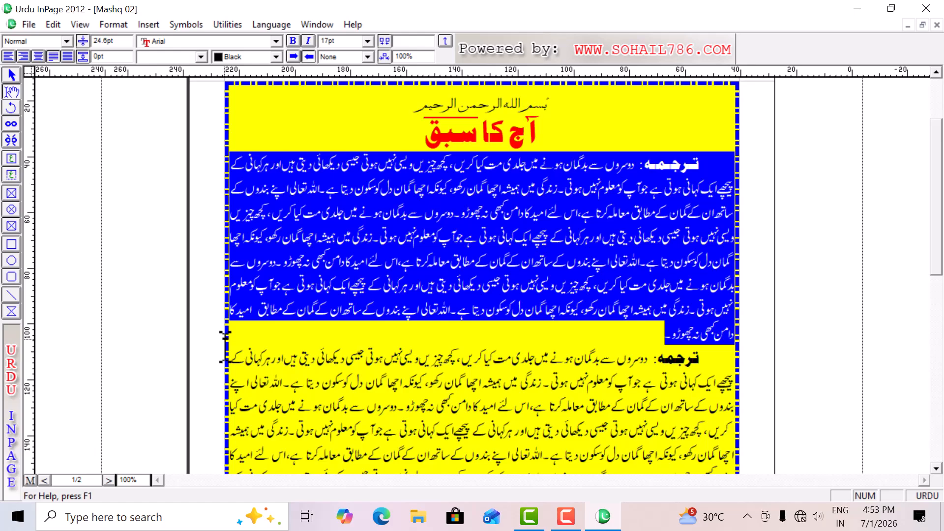
- Create a new A4 portrait document and draw a text box about 169 mm wide and 99 mm high near the page top
key("ctrl+n")
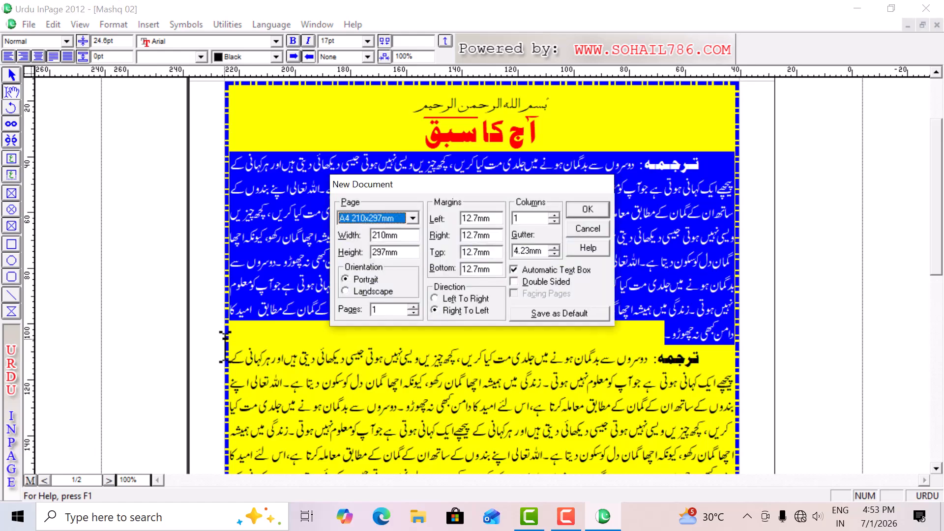
left_click(585, 210)
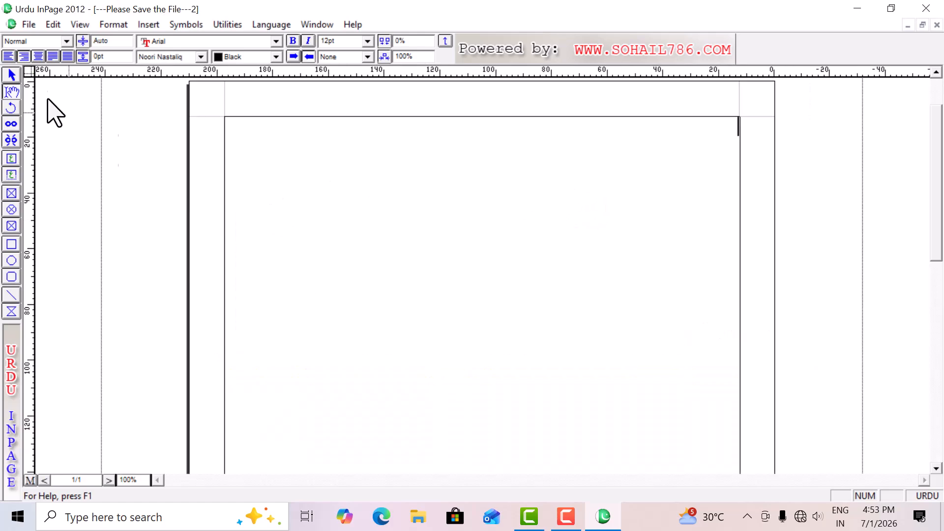
left_click(9, 158)
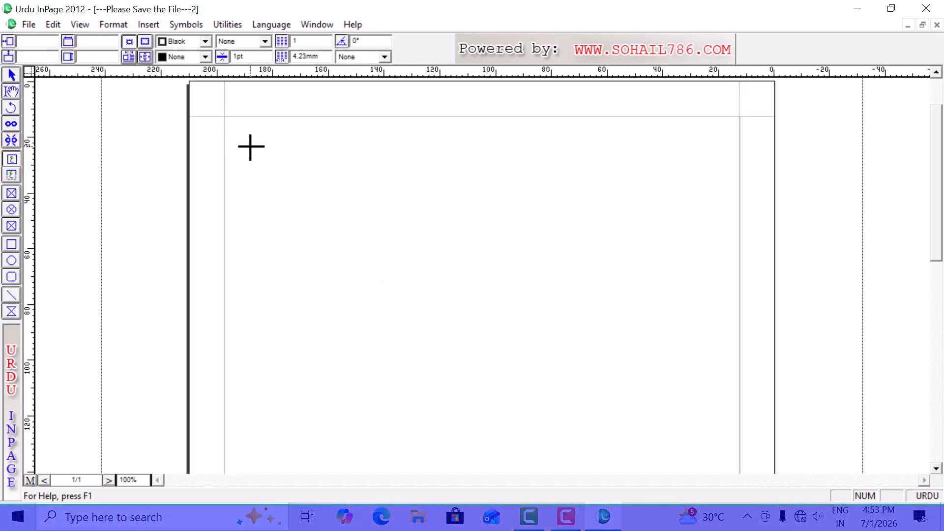
left_click_drag(250, 146, 721, 424)
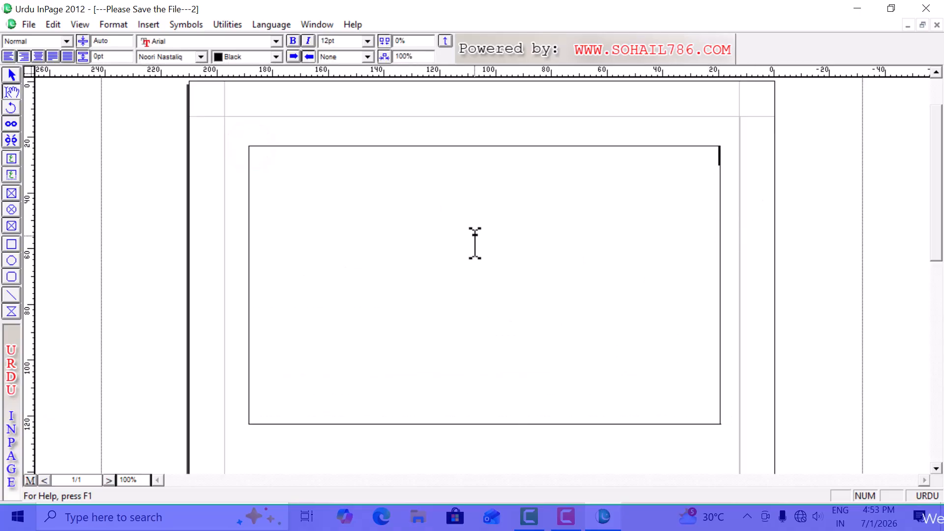
- Examine the options offered for the drawn text box with the text tool and with the selection tool
left_click(12, 74)
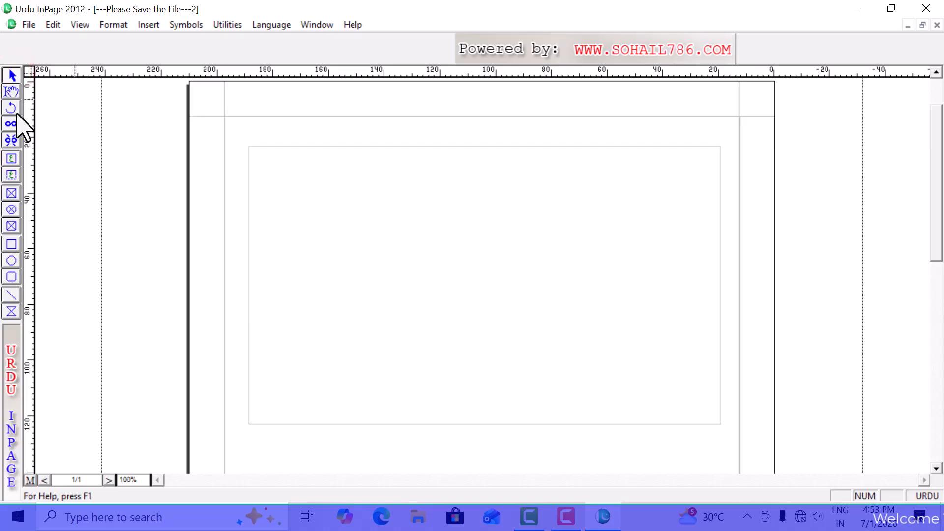
left_click(12, 91)
left_click(418, 217)
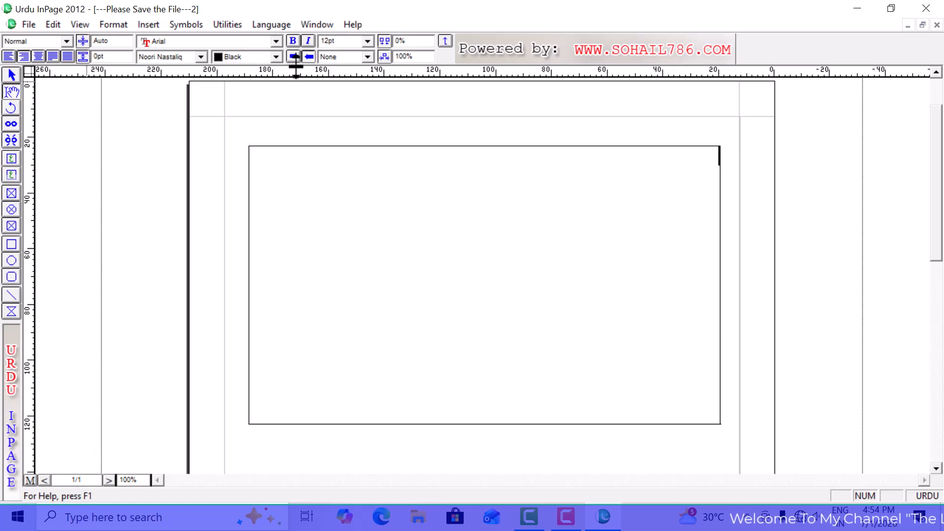
left_click(13, 74)
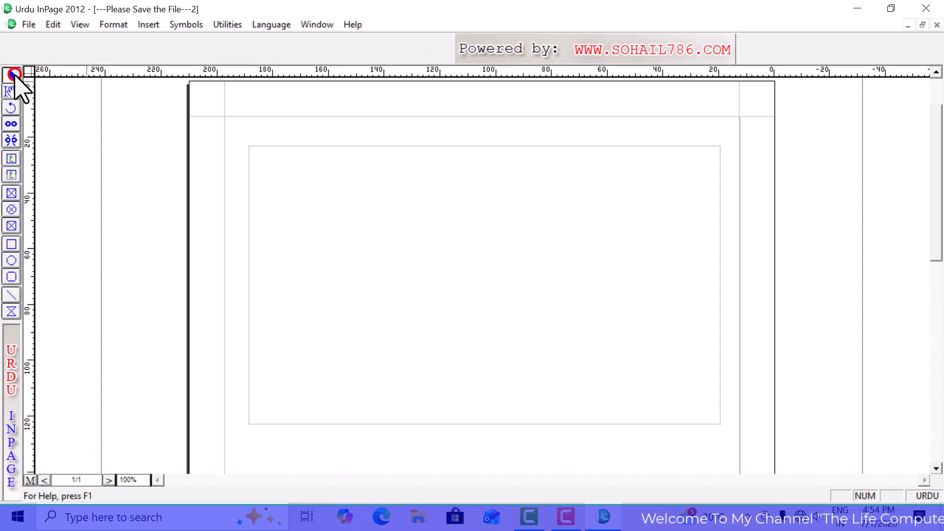
left_click(481, 295)
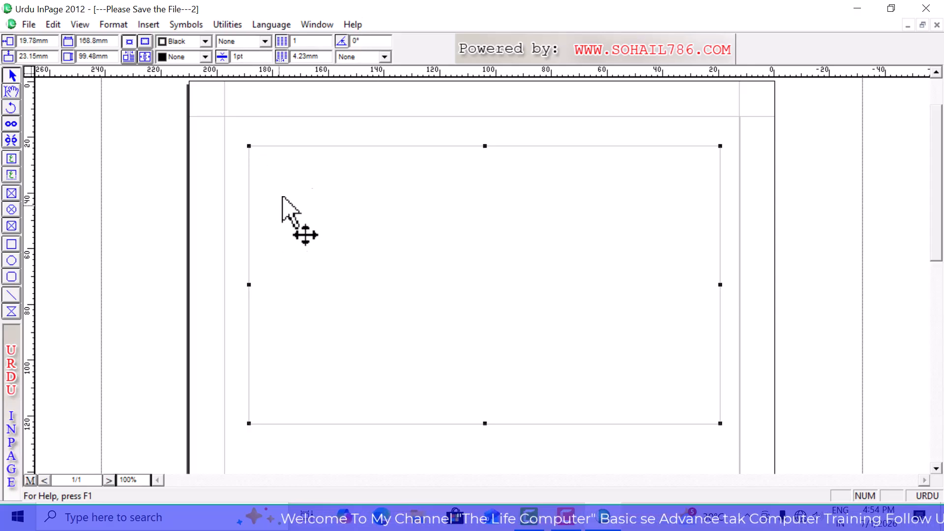
left_click(277, 129)
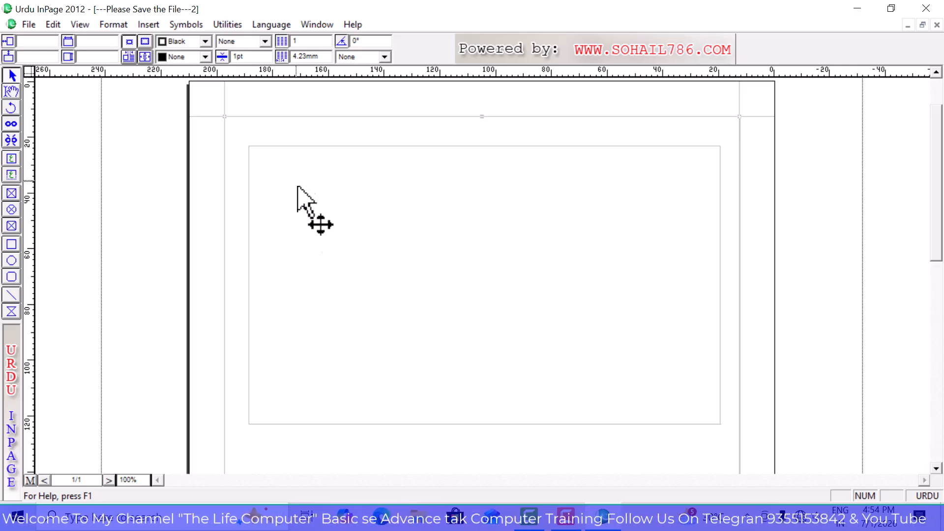
left_click(351, 225)
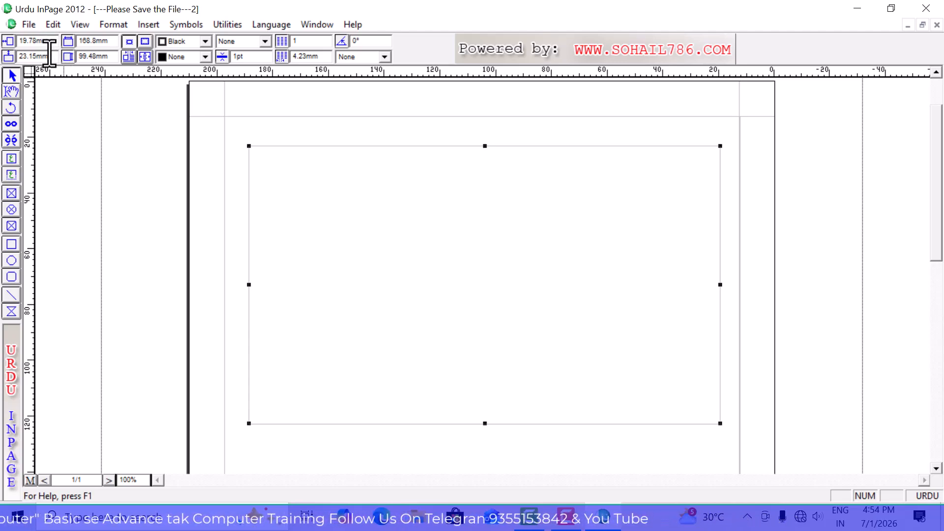
- Move the text box slightly freehand, then set its horizontal position to 25 mm and its vertical position to 40 mm
left_click(476, 254)
left_click_drag(477, 289, 472, 270)
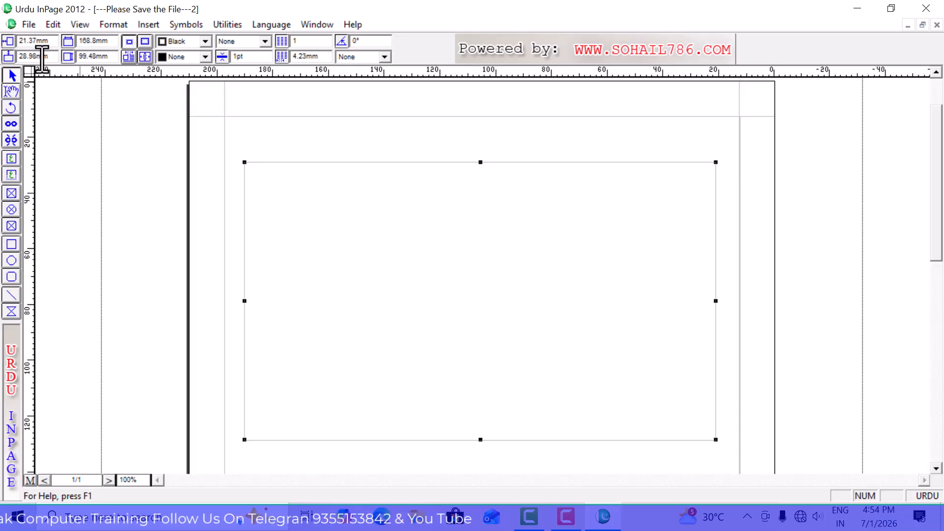
double_click(54, 40)
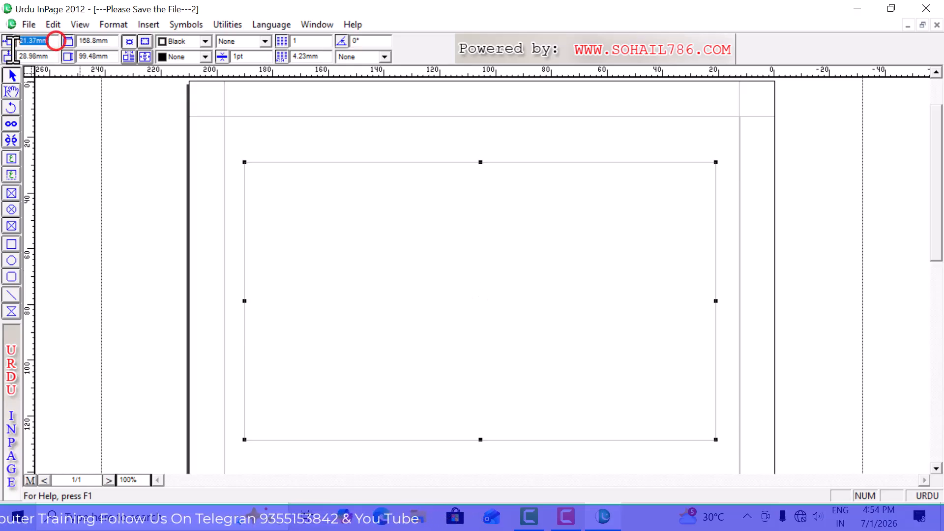
key("Return")
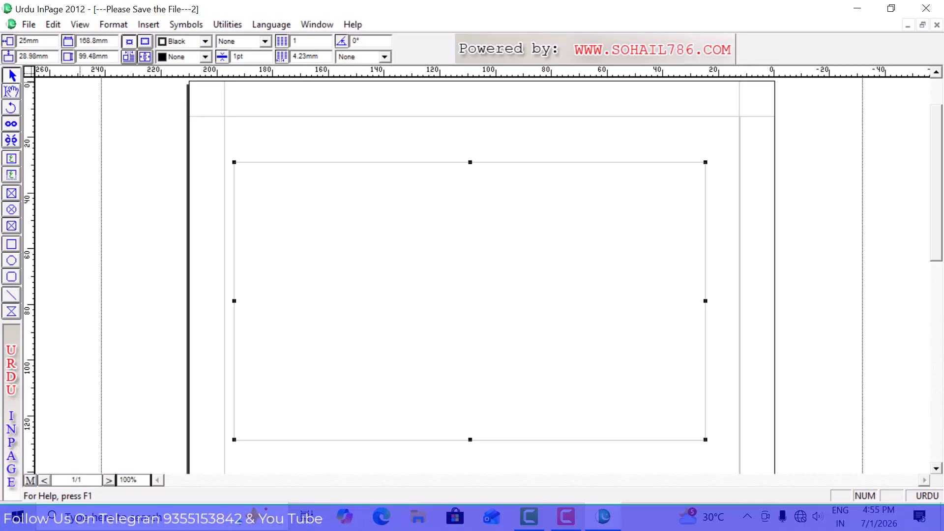
double_click(49, 56)
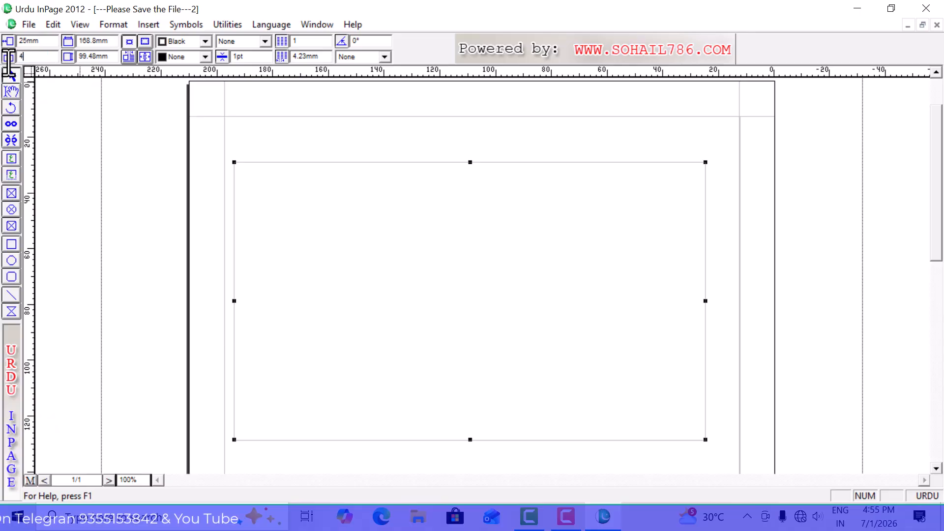
type("40")
key("Return")
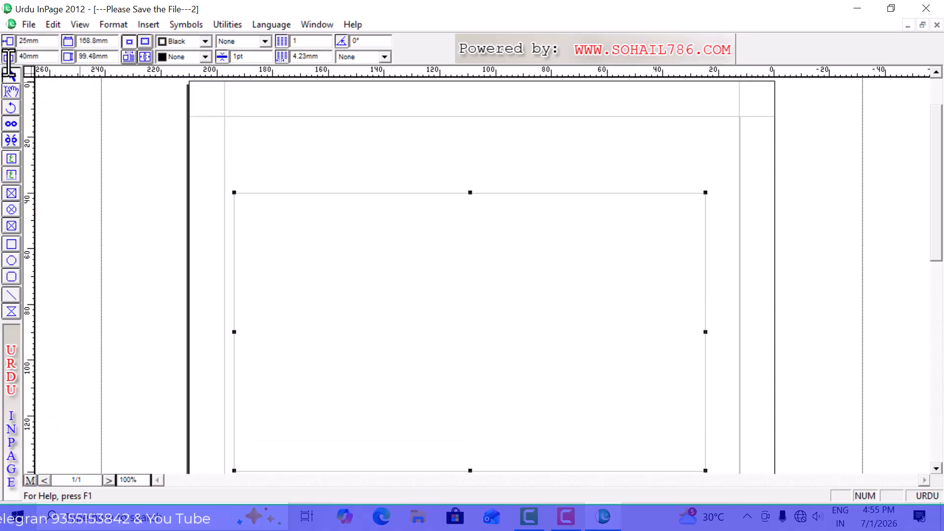
- Set the text box's horizontal position to 30 mm and its vertical position to 50 mm
double_click(46, 41)
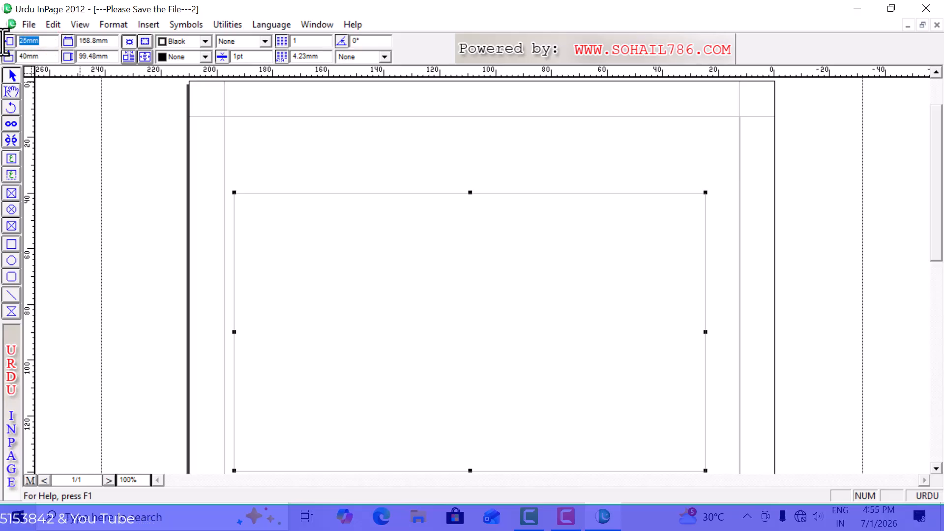
type("30")
key("Return")
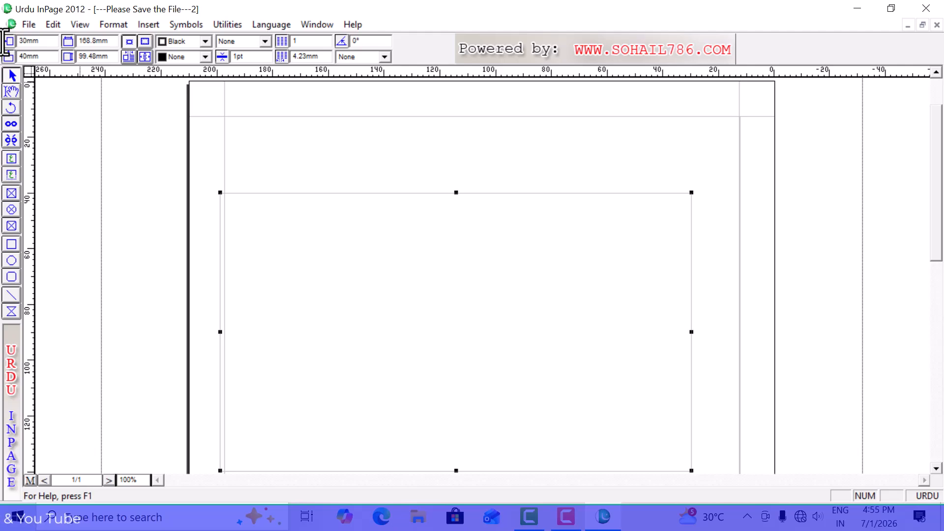
double_click(40, 56)
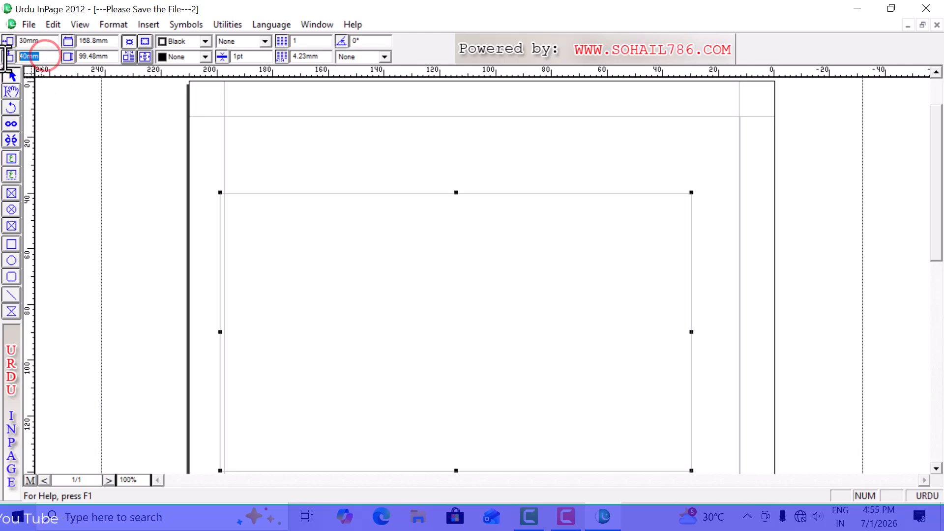
key("Return")
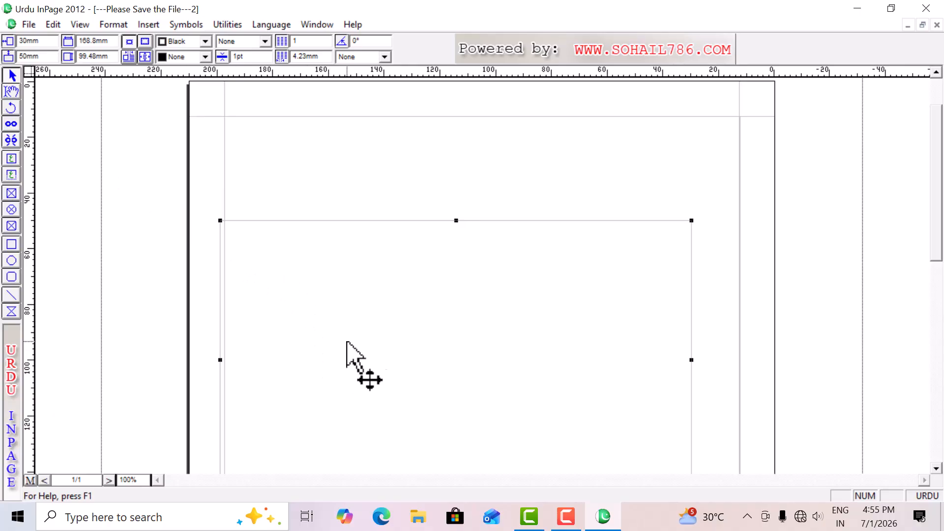
- Move the text box freehand to about 18 mm across and 17 mm down, and resize it to 4 mm wide by 7 mm high
left_click(367, 370)
mouse_move(367, 370)
left_mouse_down()
mouse_move(388, 348)
mouse_move(396, 289)
mouse_move(430, 305)
mouse_move(449, 287)
left_mouse_up()
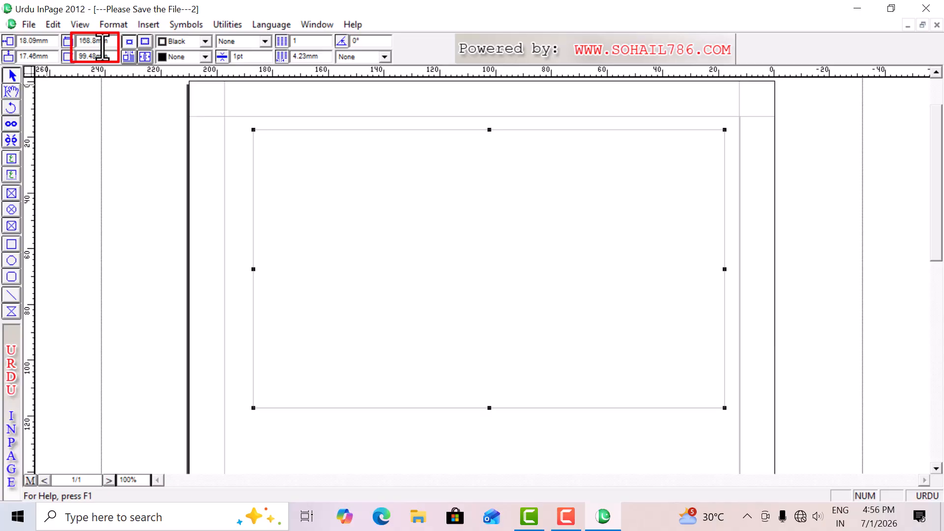
double_click(111, 40)
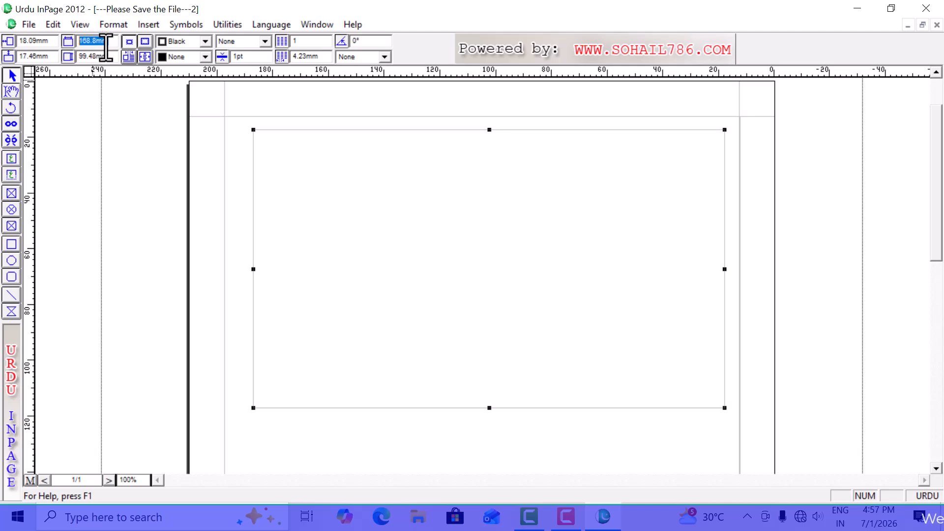
type("4")
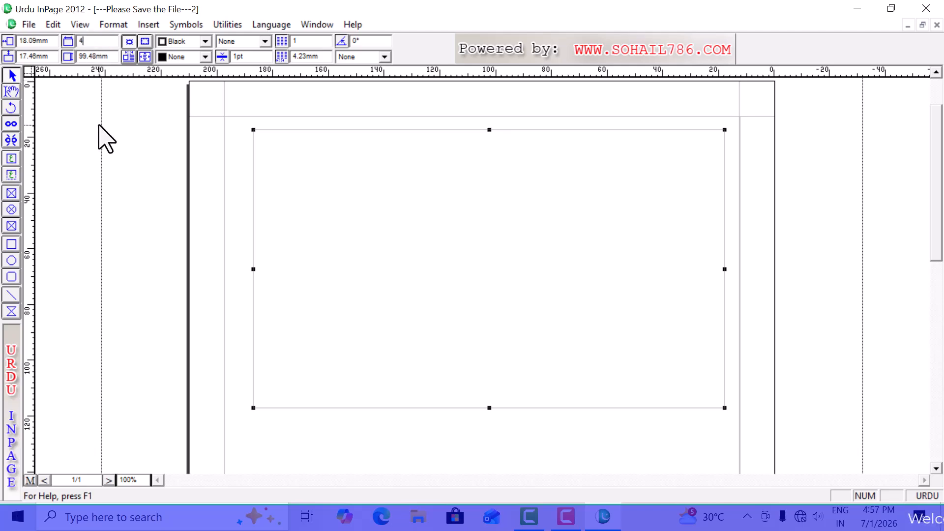
key("Tab")
type("7")
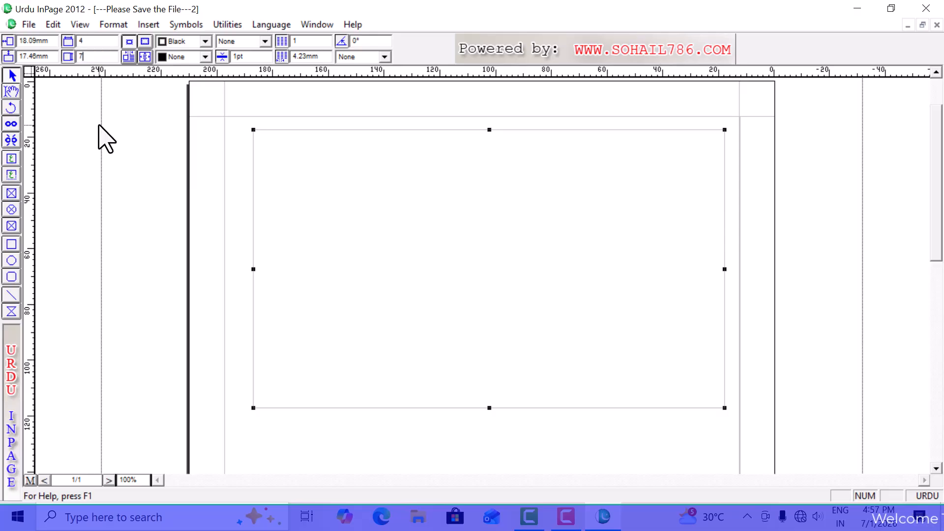
key("Return")
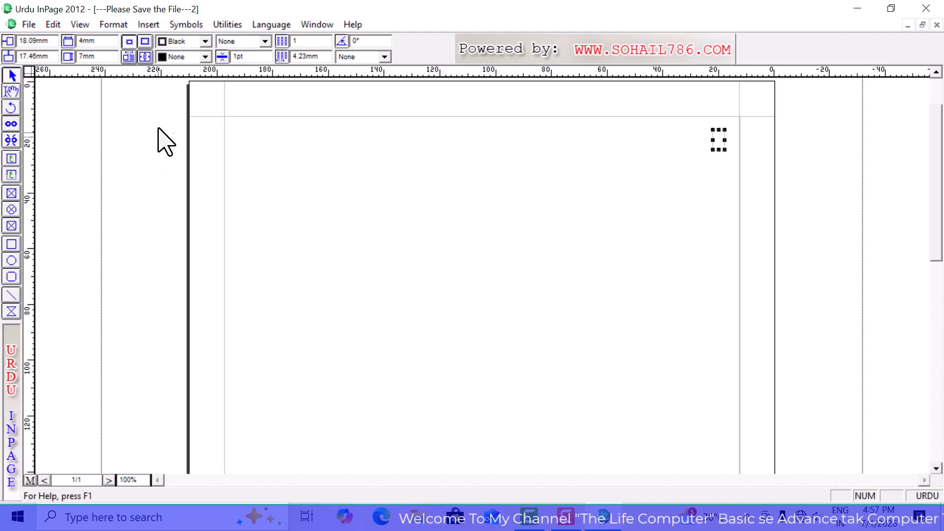
- Set the document's general measurement units to Inches and save the document preferences as default
left_click(53, 25)
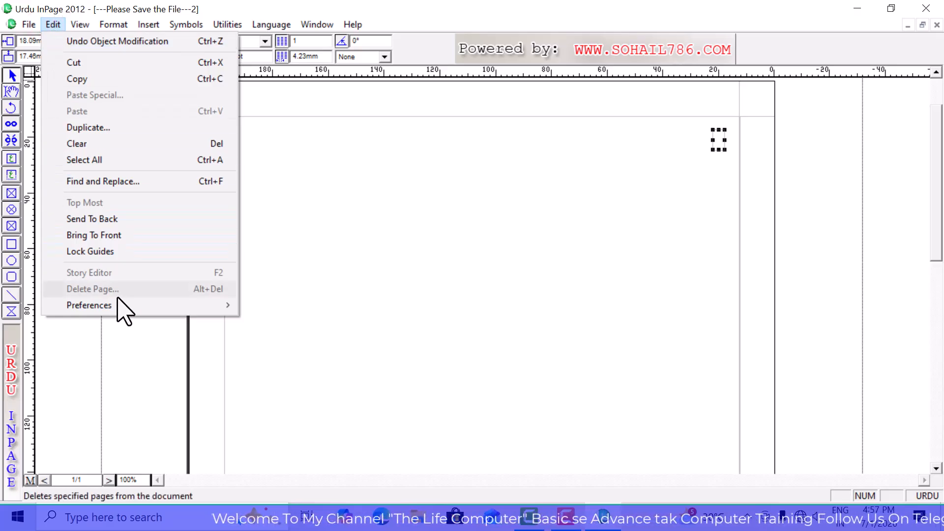
mouse_move(148, 311)
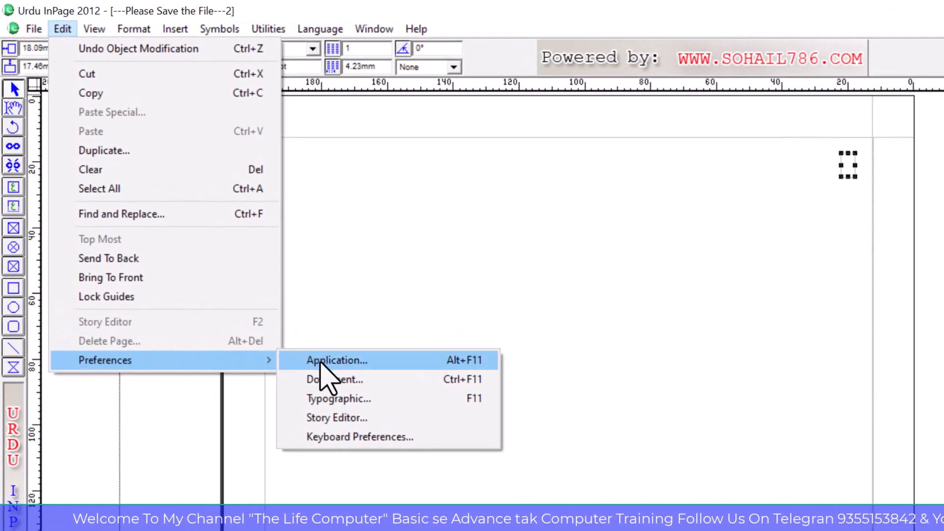
left_click(405, 381)
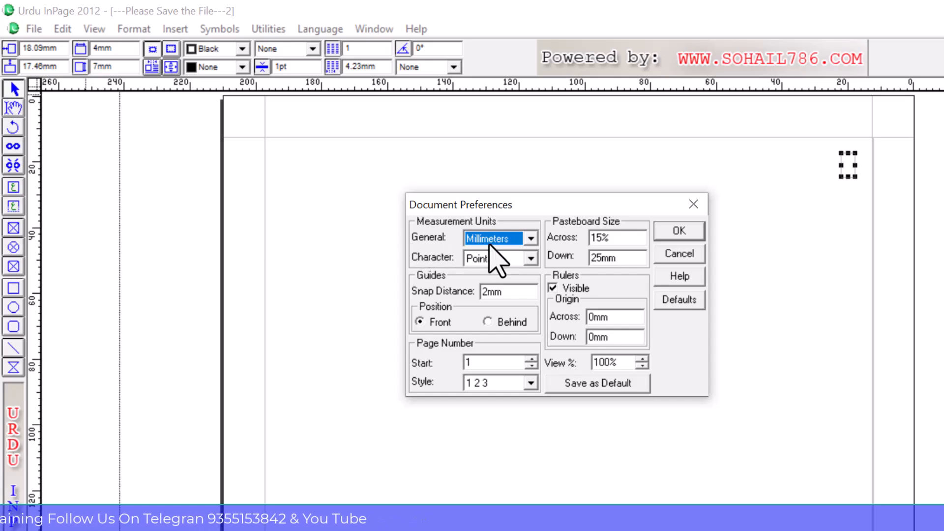
left_click(534, 238)
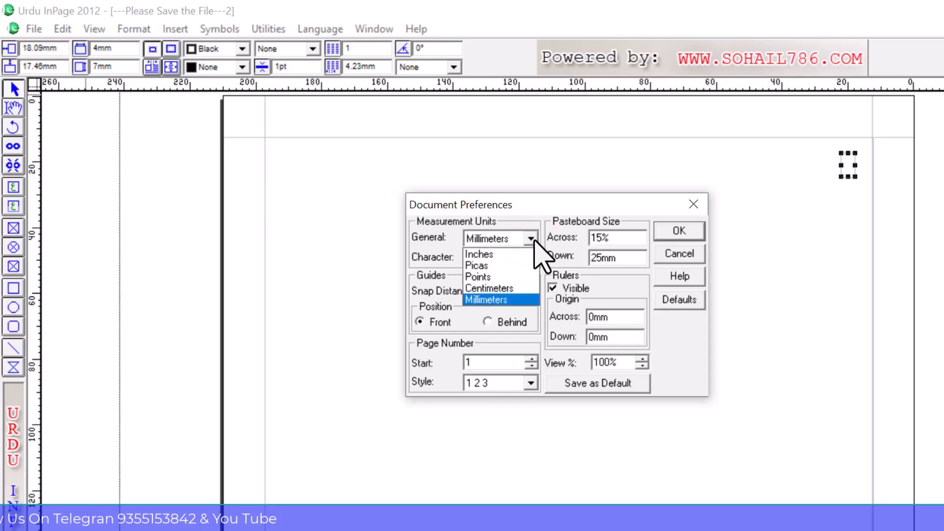
left_click(503, 255)
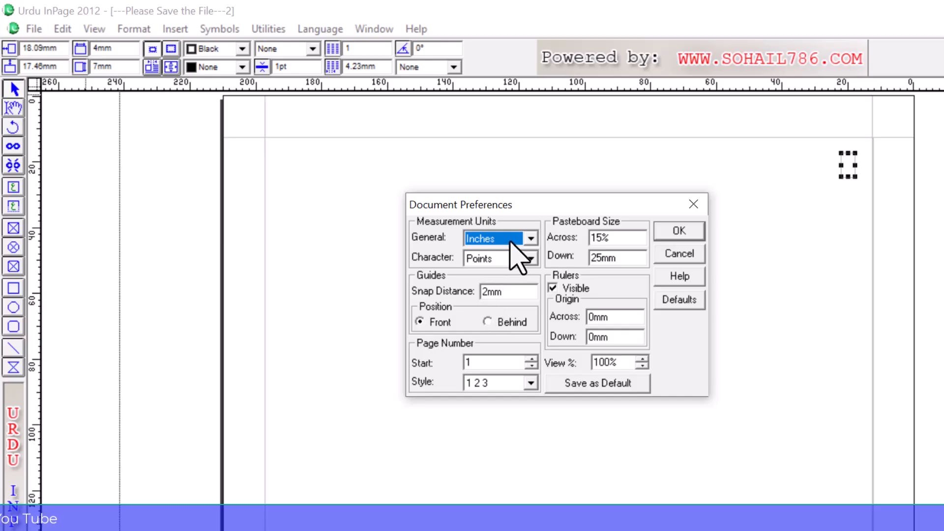
left_click(593, 384)
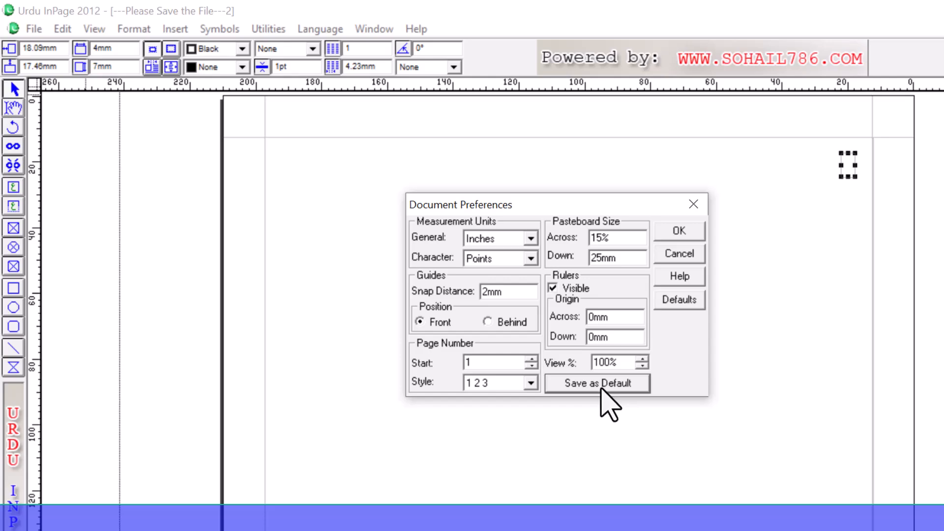
left_click(688, 232)
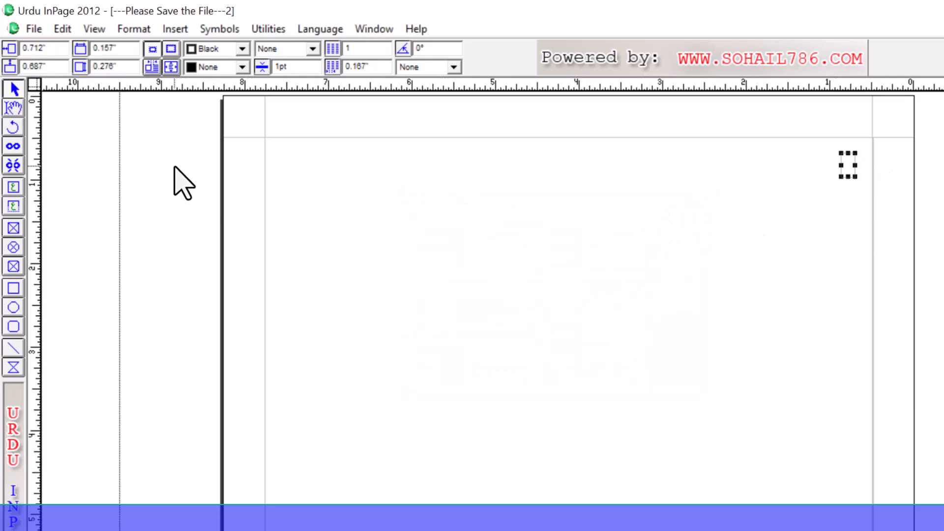
- Resize the text box to 1 inch wide by 1 inch high
double_click(125, 50)
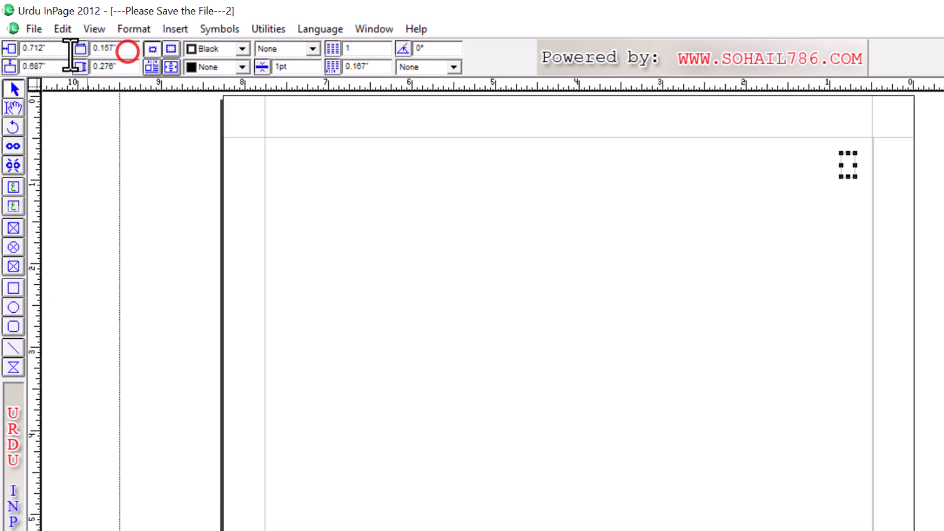
type("1")
key("Tab")
type("1")
key("Return")
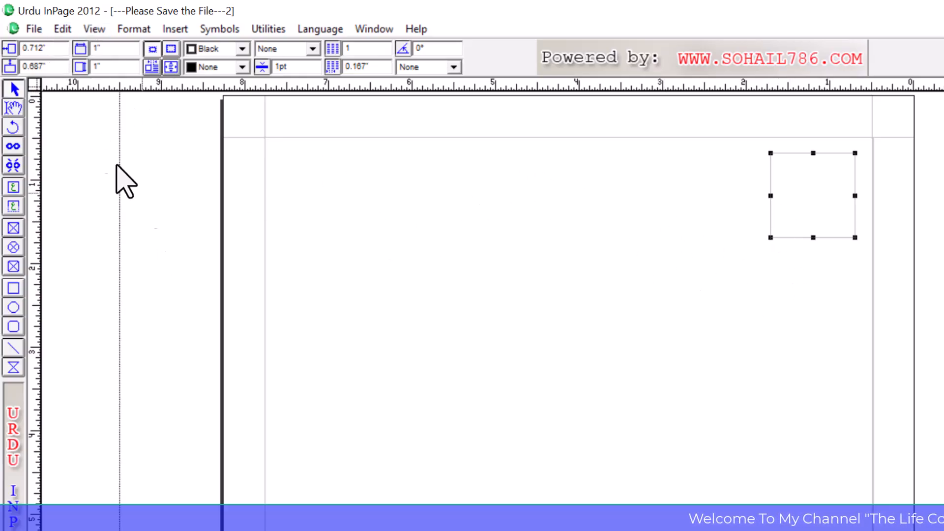
- Set the general measurement units to Millimeters and move the text box freehand to about 62 mm across and 22 mm down
left_click(69, 29)
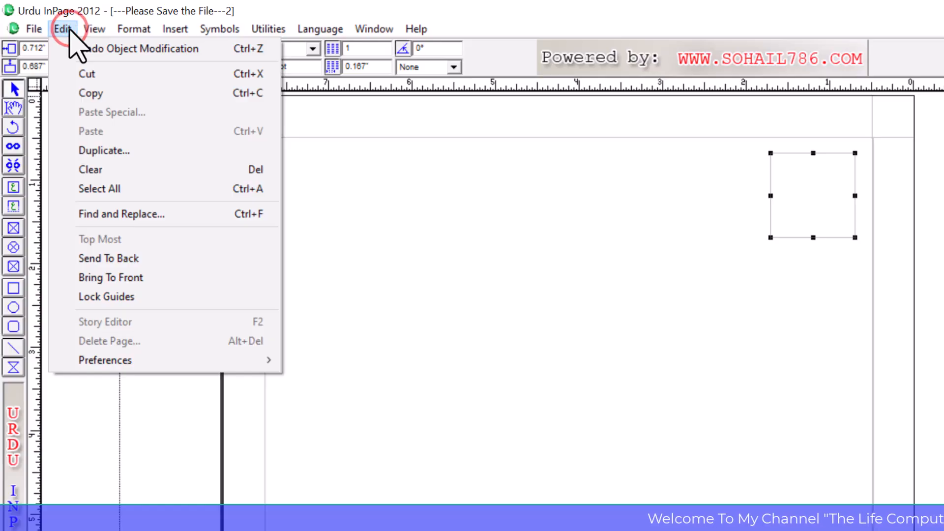
mouse_move(152, 362)
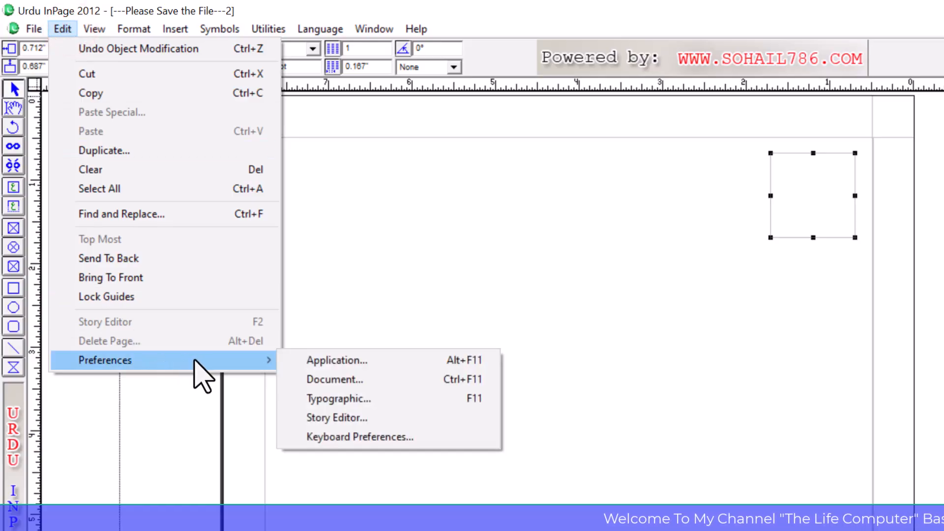
left_click(388, 377)
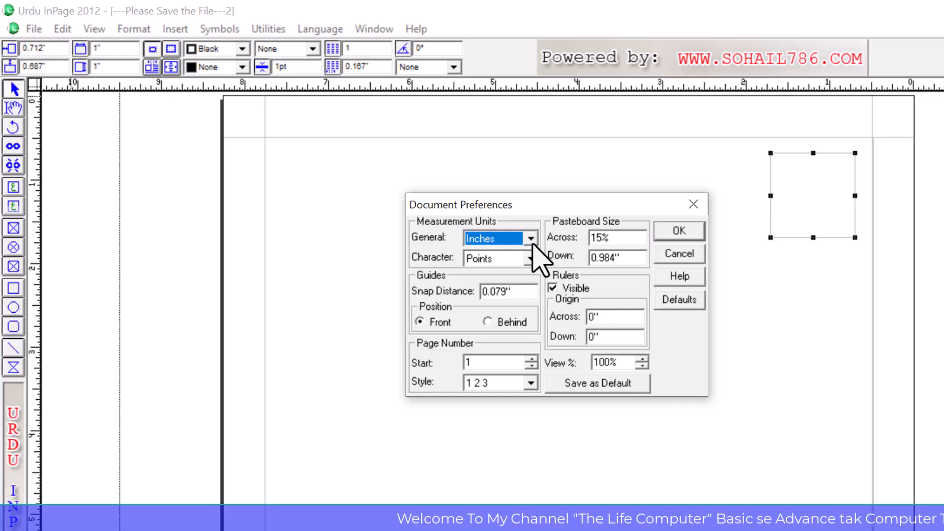
left_click(531, 238)
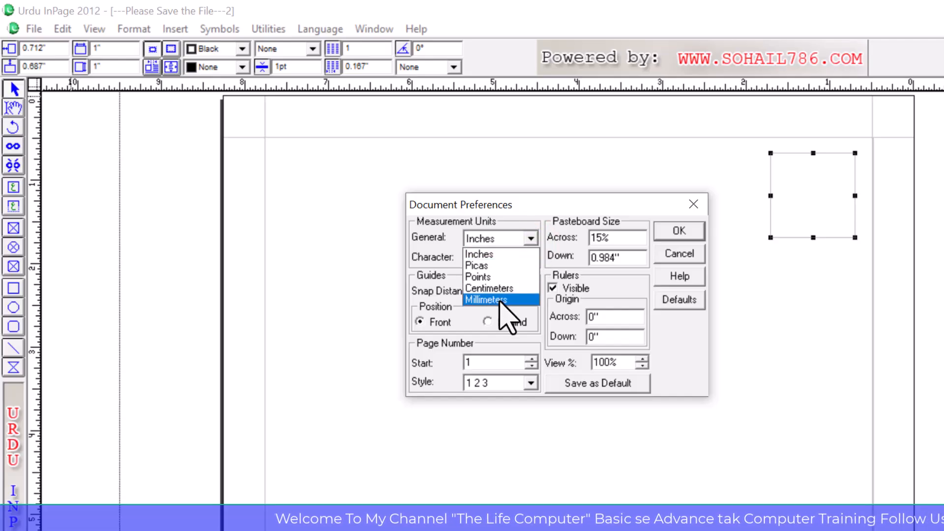
left_click(522, 299)
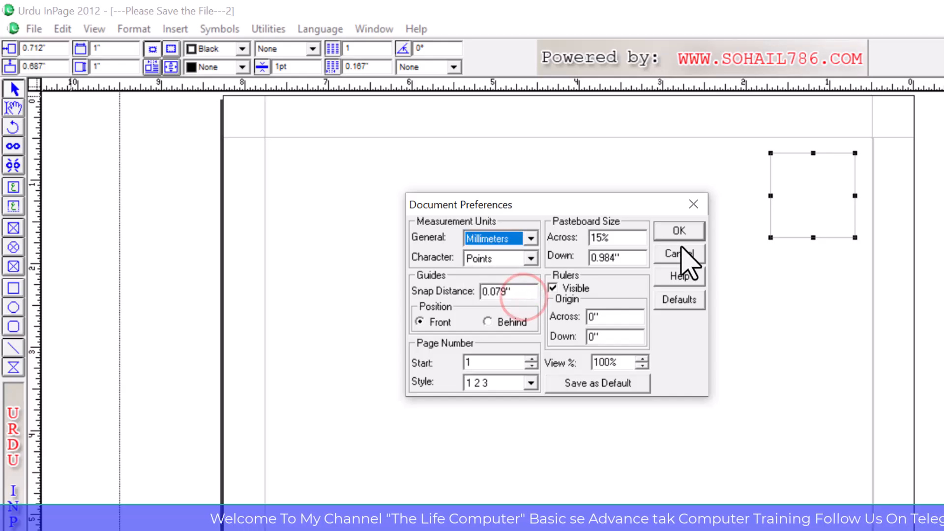
left_click(683, 229)
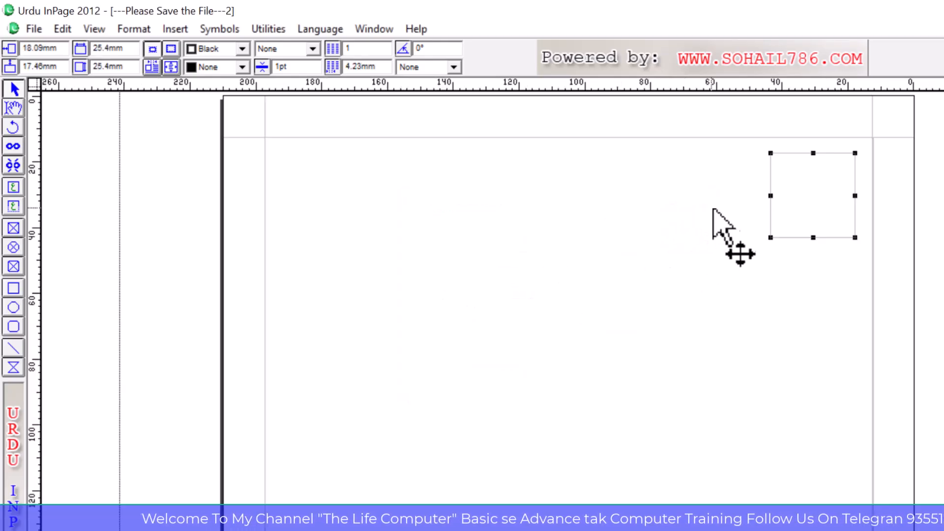
left_click_drag(816, 199, 789, 204)
left_click_drag(695, 214, 665, 215)
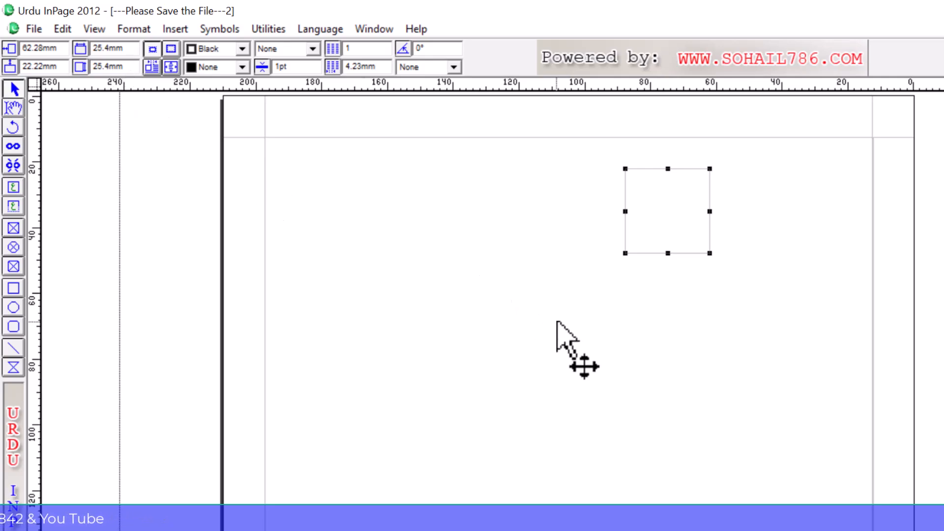
- Change the document's general units from metric to Inches and store this preference as the default
key("ctrl+y")
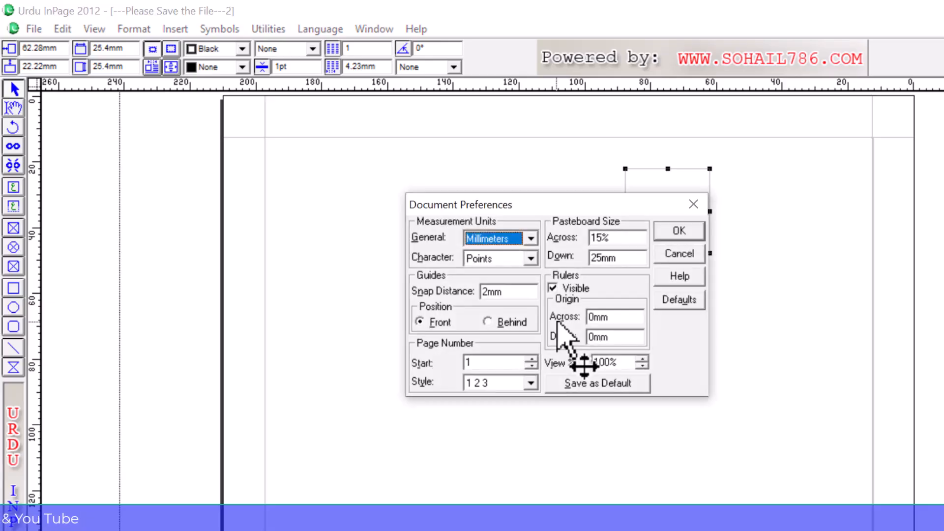
left_click(531, 238)
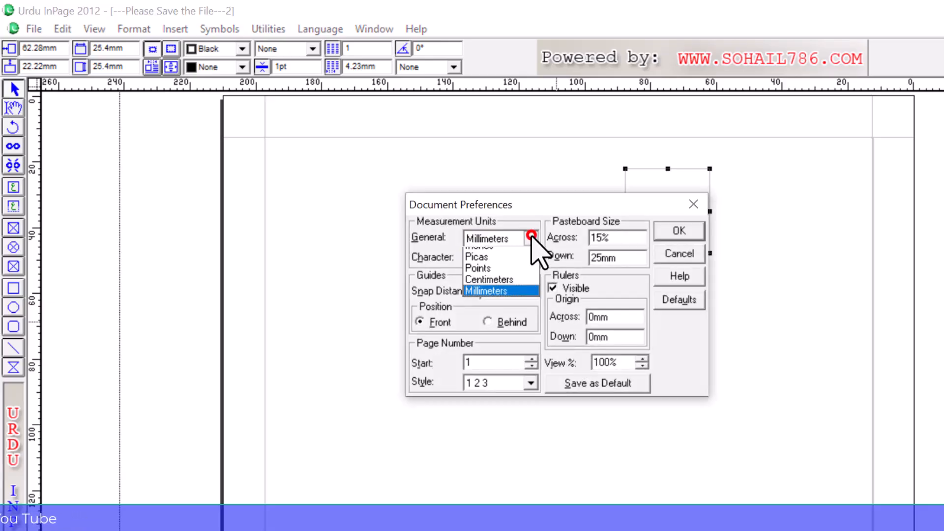
left_click(515, 253)
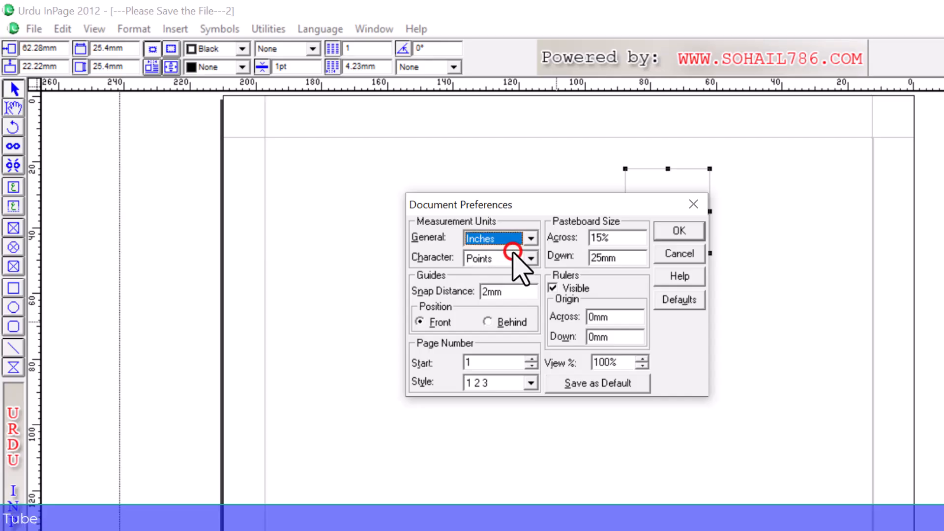
left_click(597, 383)
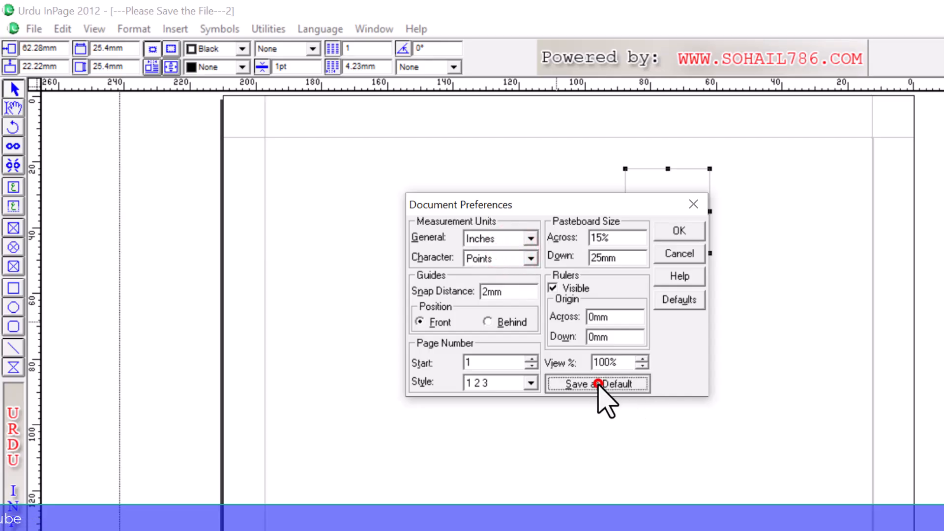
left_click(691, 230)
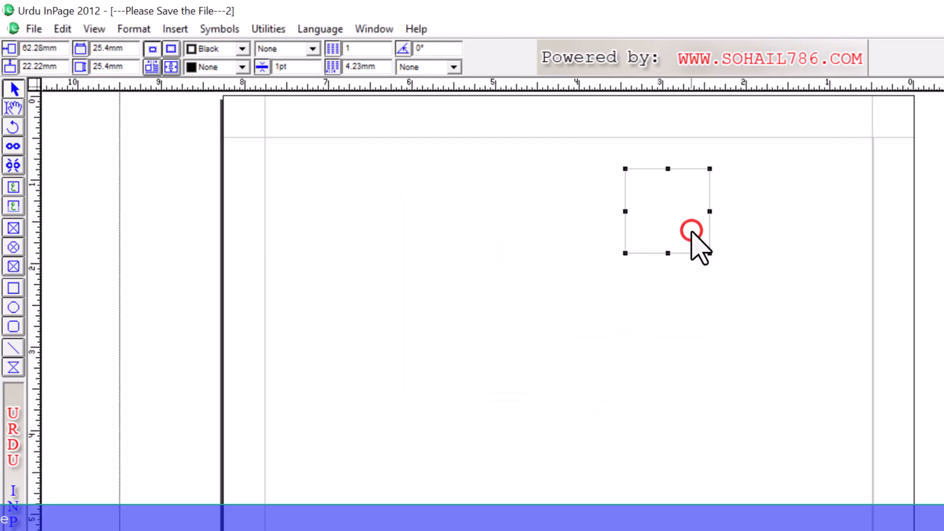
- Resize the text box to 4 by 7 inches and move it to about 2.18 inches across and 0.89 inch down
double_click(115, 47)
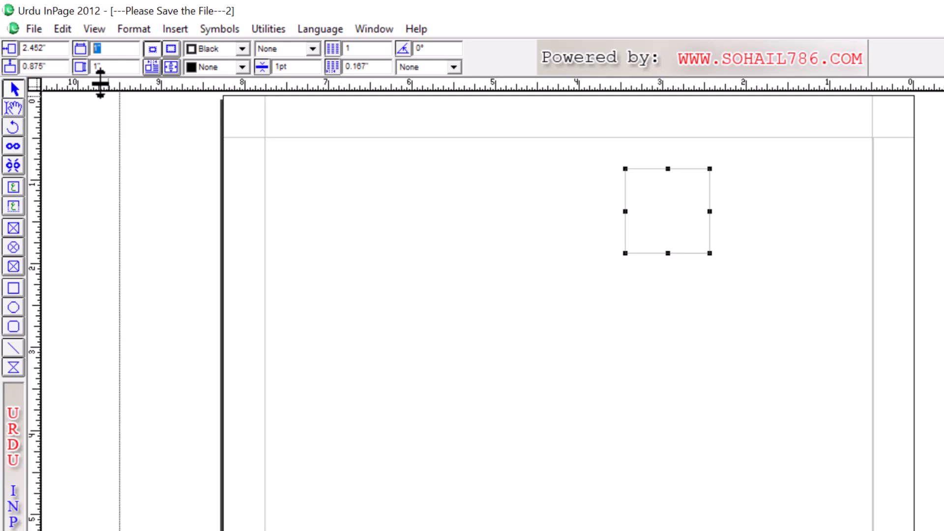
type("4")
key("Tab")
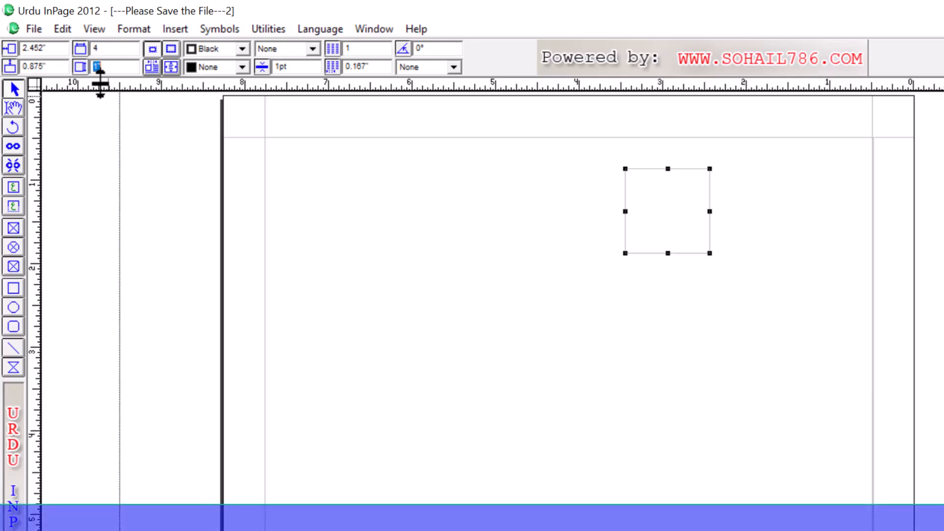
type("7")
key("Return")
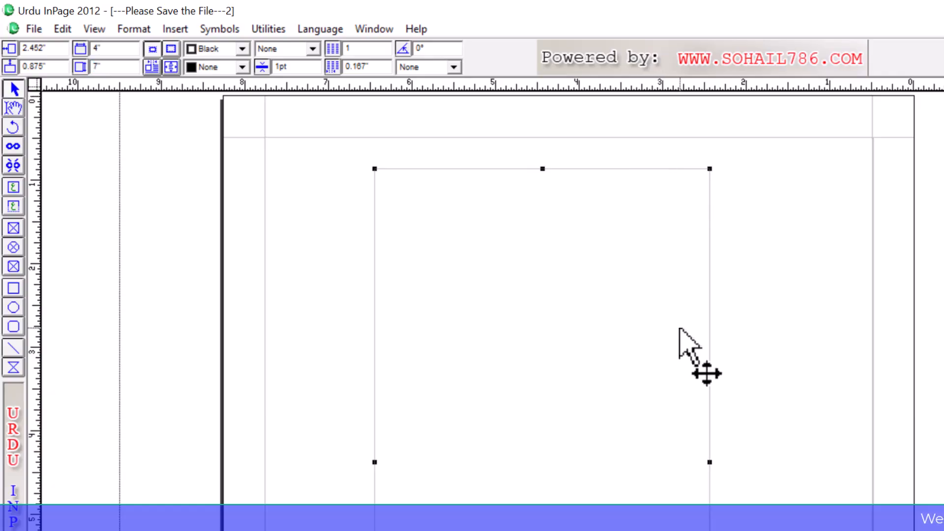
left_click_drag(483, 364, 507, 364)
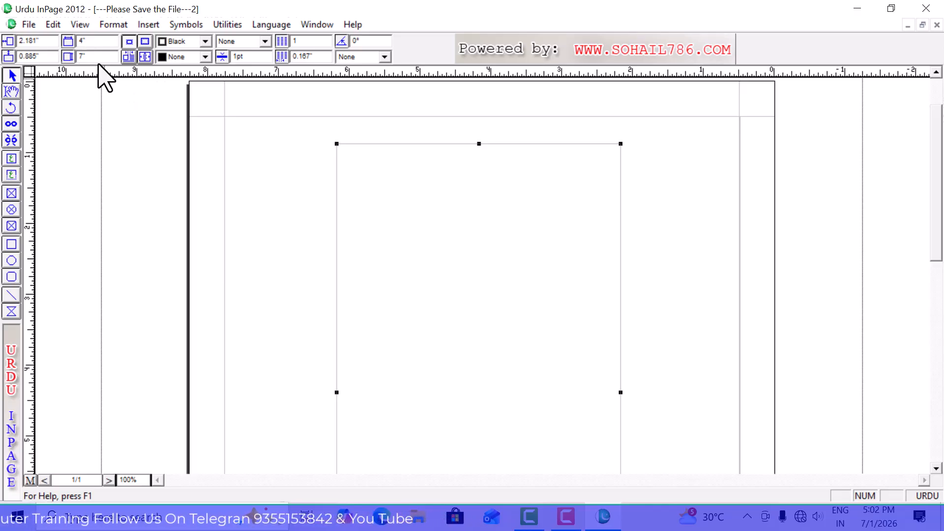
- Reselect the text box, divide it into 2 columns and move it to about 2.17 inches across and 0.5 inch down
left_click(12, 91)
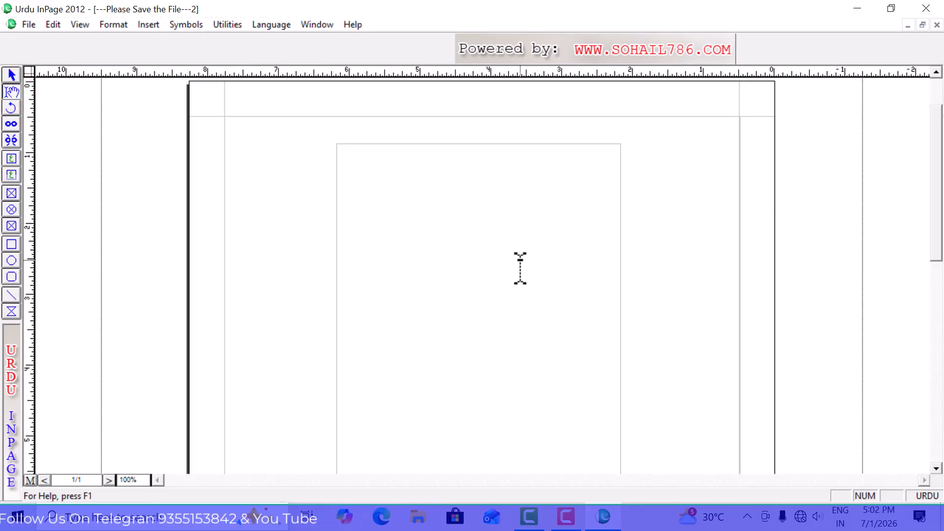
left_click(12, 75)
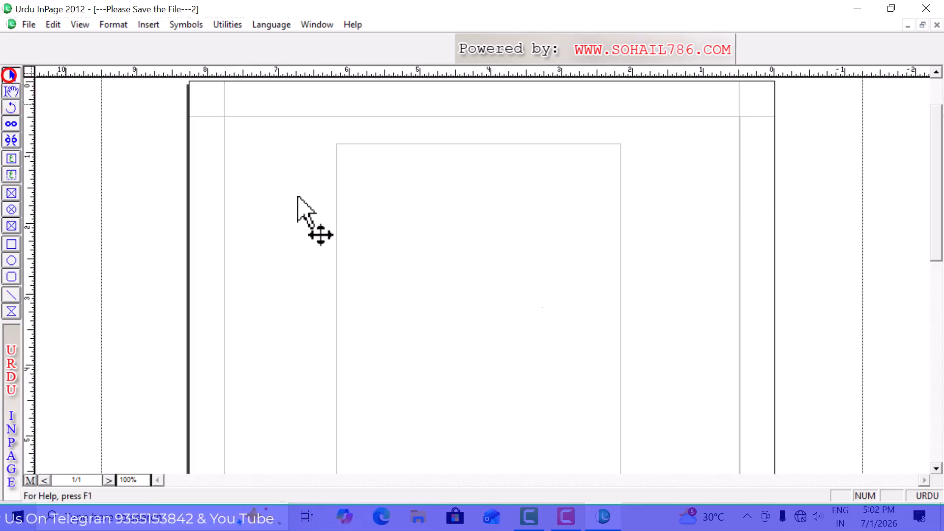
left_click(567, 265)
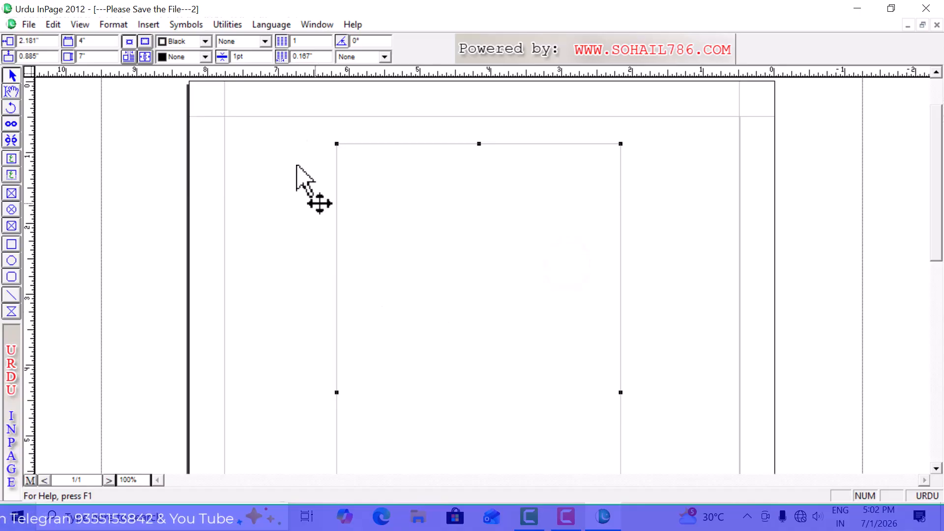
left_click(308, 41)
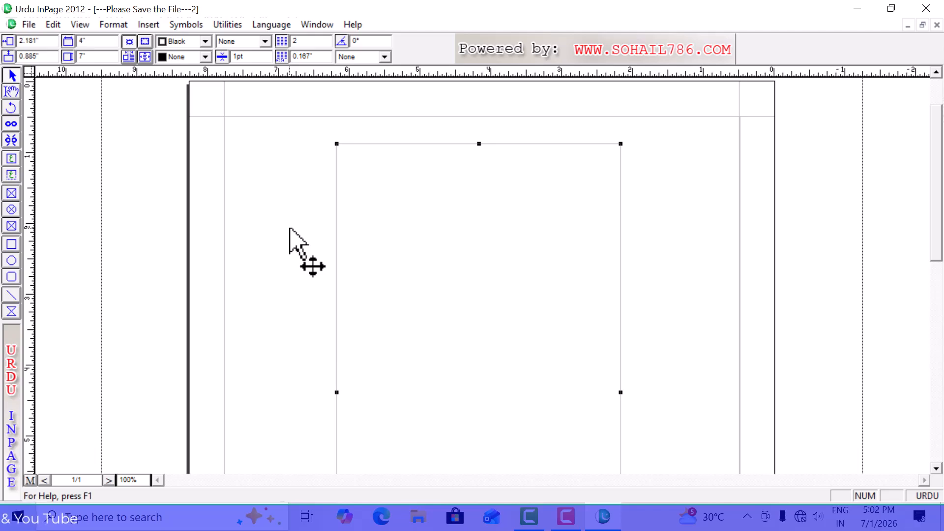
key("Return")
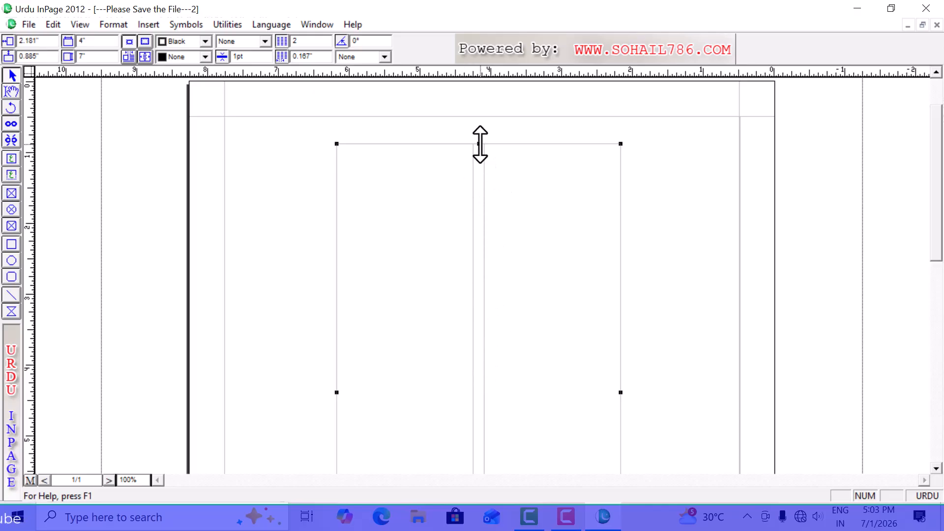
left_click(514, 339)
left_click_drag(514, 339, 512, 337)
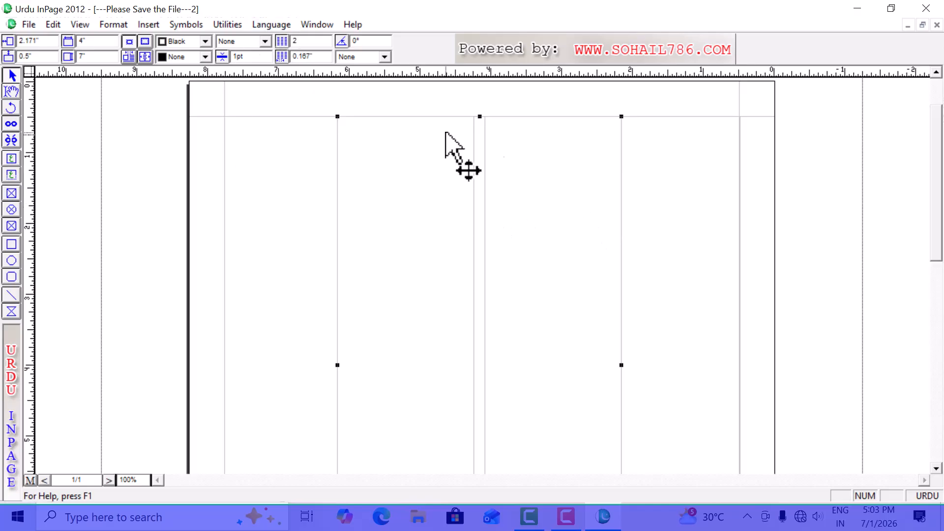
- Set the text box's number of columns to 3
left_click(305, 42)
double_click(305, 41)
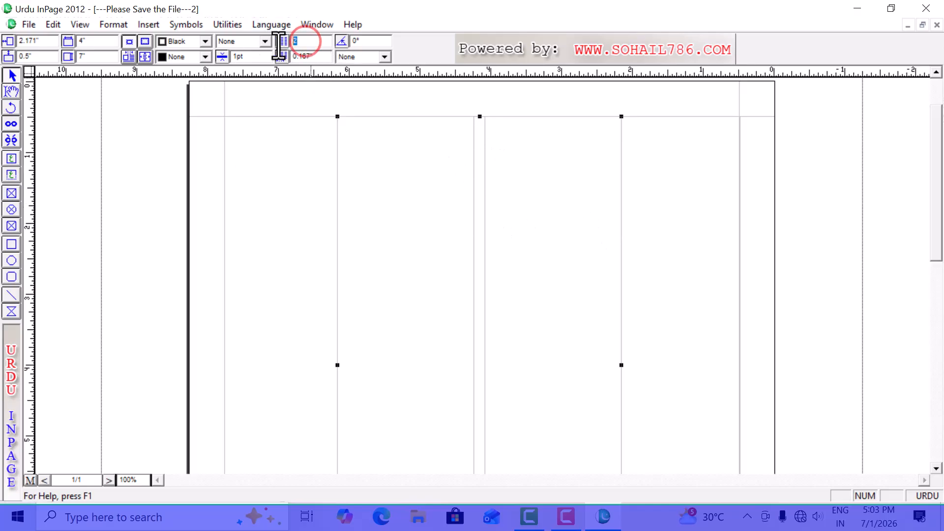
key("Return")
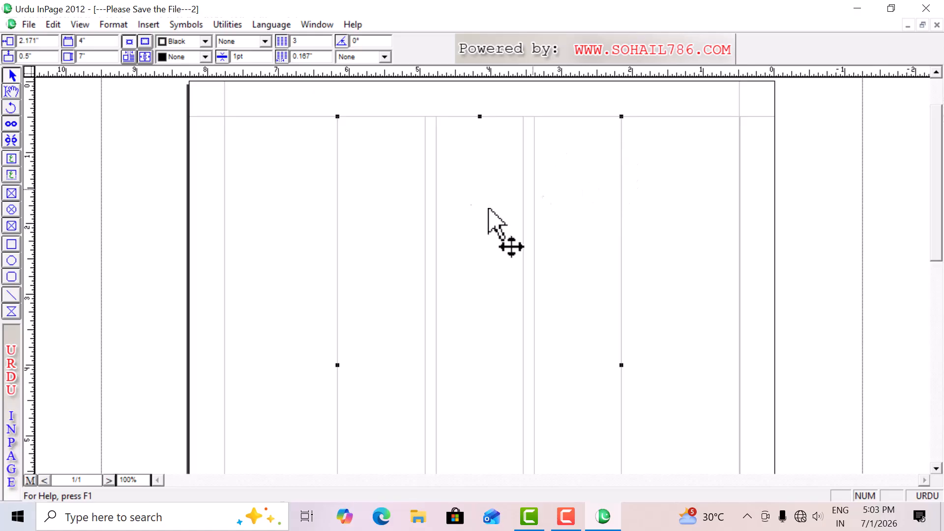
- Set the text box's number of columns back to 2
double_click(305, 41)
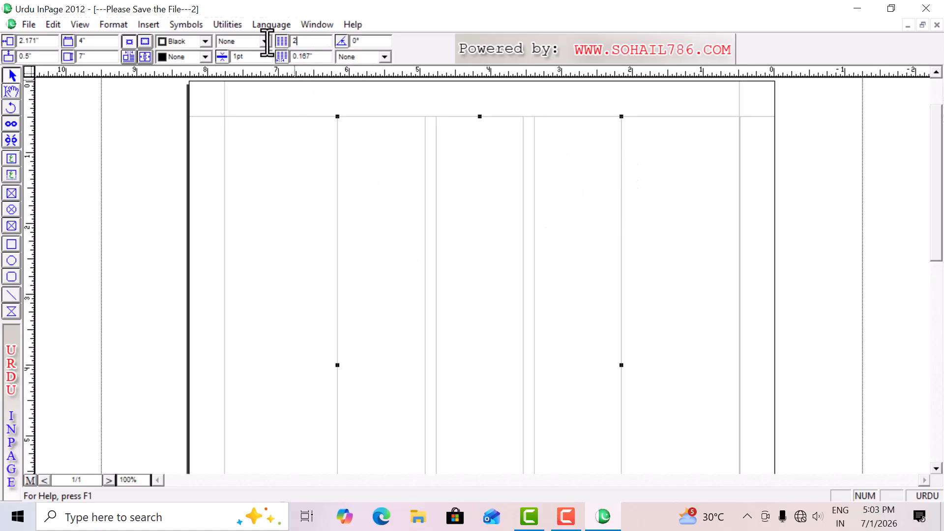
type("2")
key("Return")
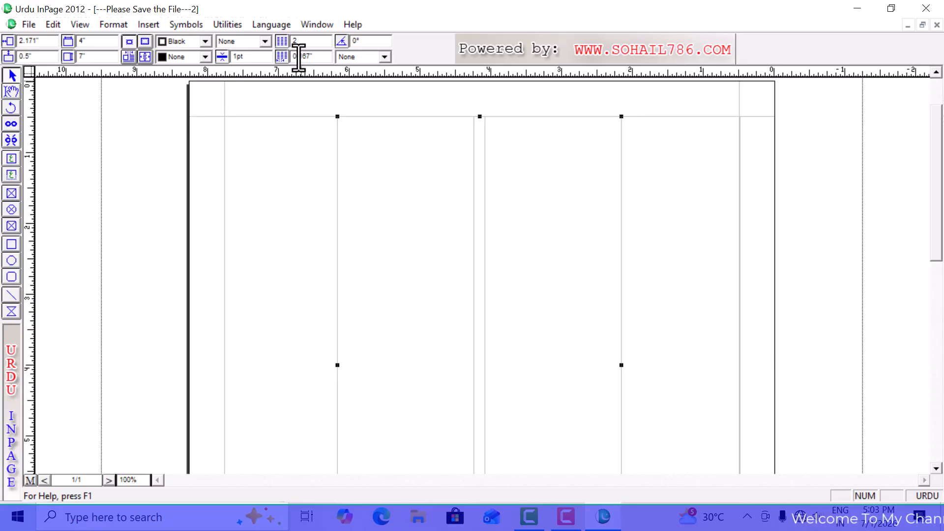
- Paste the copied Urdu text into the two-column text box and set all of it to 17 pt
left_click(619, 127)
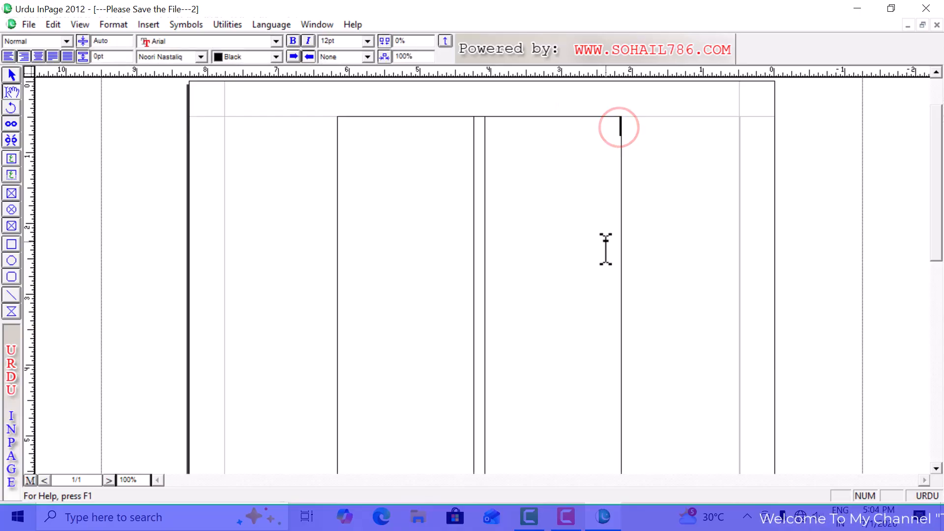
key("ctrl+v")
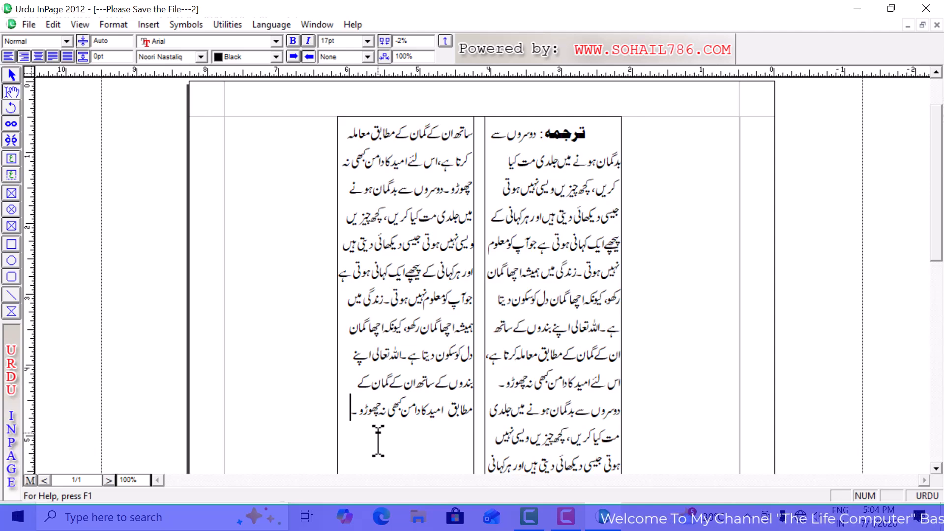
key("ctrl+a")
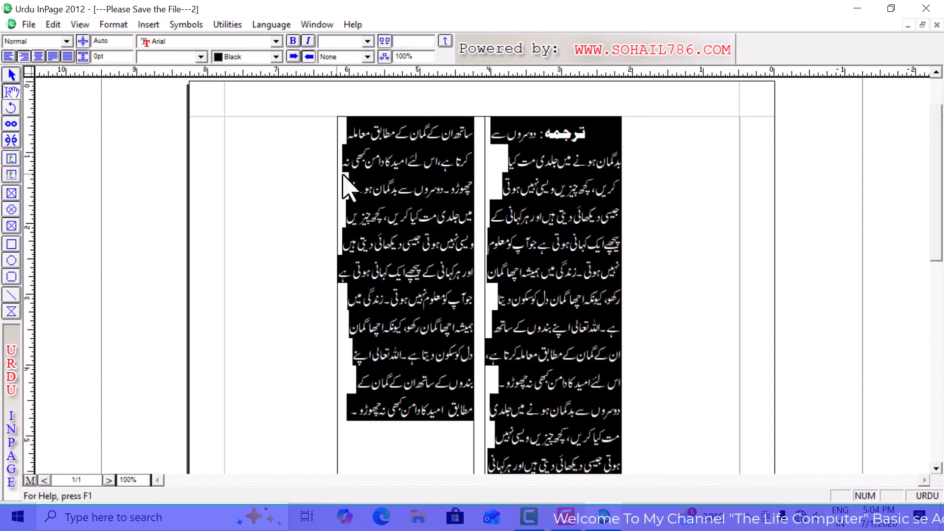
left_click(328, 39)
type("17")
key("Return")
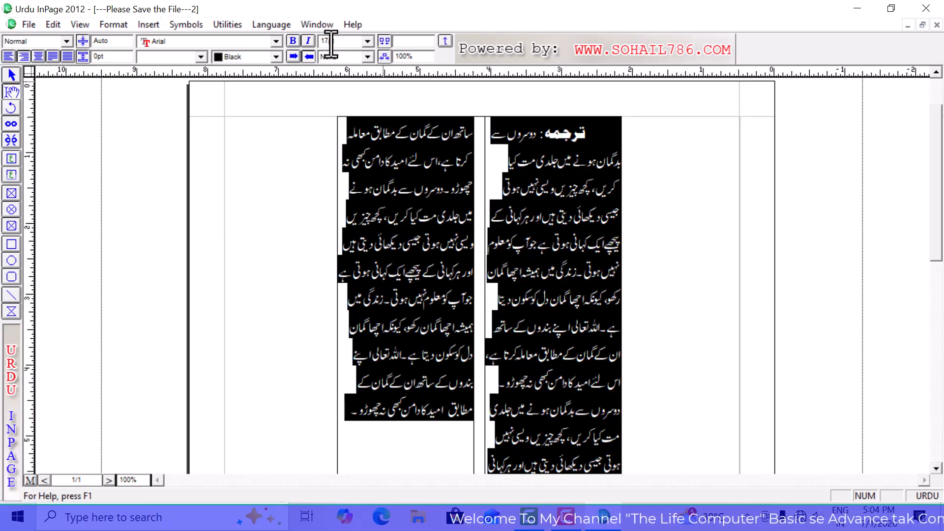
- Set the selected text's line spacing to 23 pt and justify its paragraphs
left_click(111, 41)
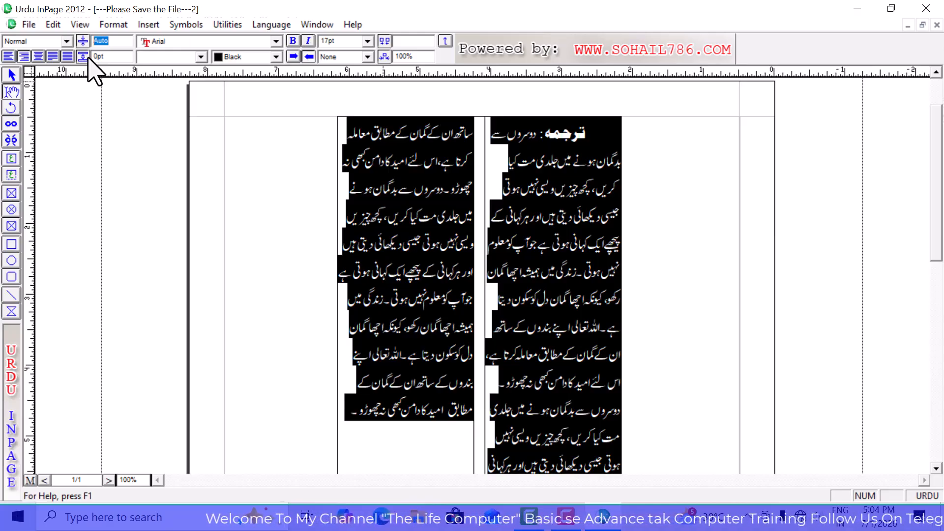
key("Return")
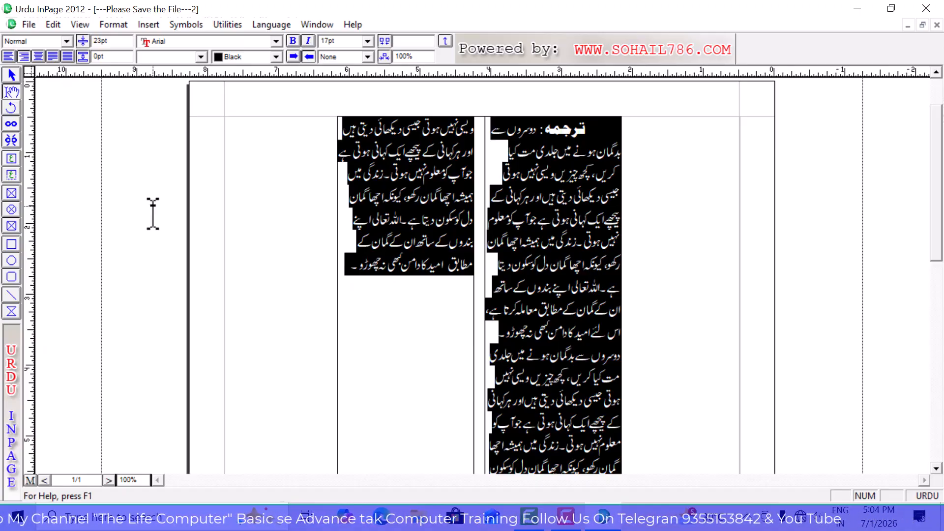
key("ctrl+shift+j")
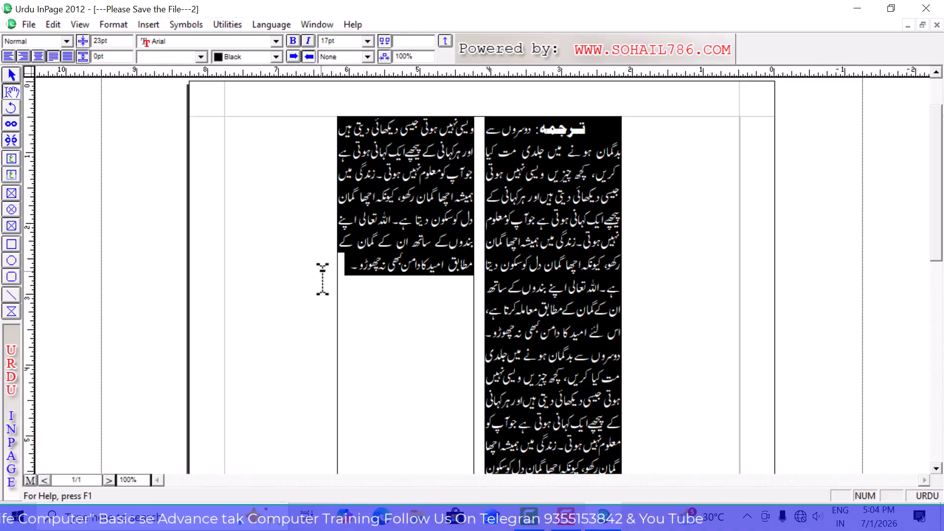
- Copy the last six lines of the Urdu text and paste them repeatedly below to extend the second column
left_click(347, 271)
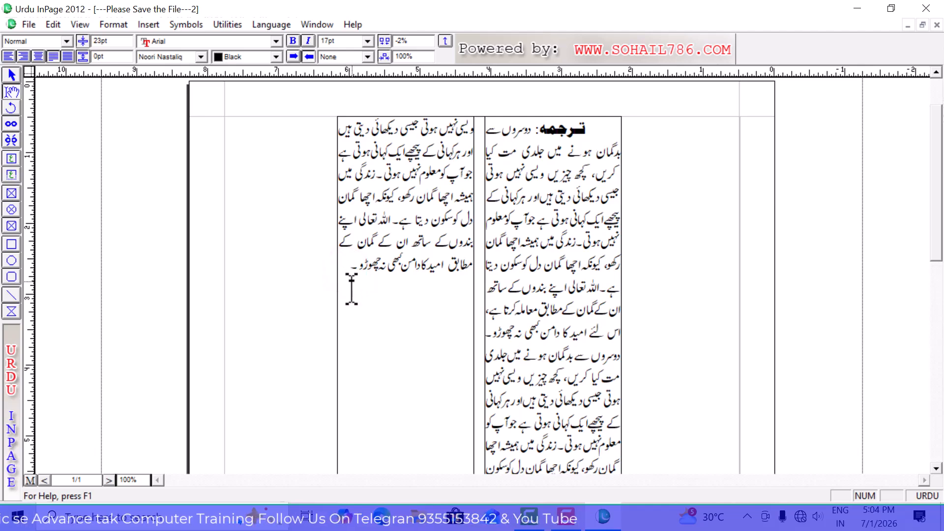
left_click_drag(348, 270, 476, 144)
key("ctrl+c")
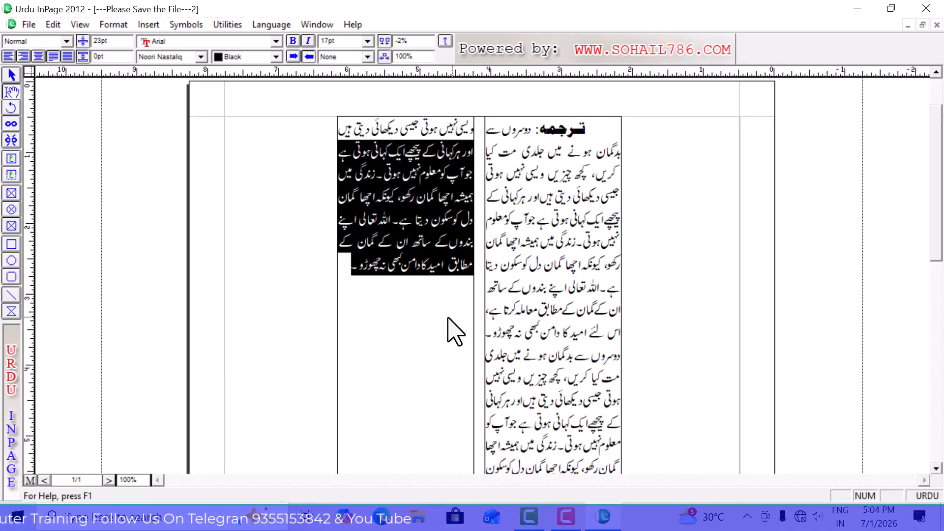
left_click(346, 265)
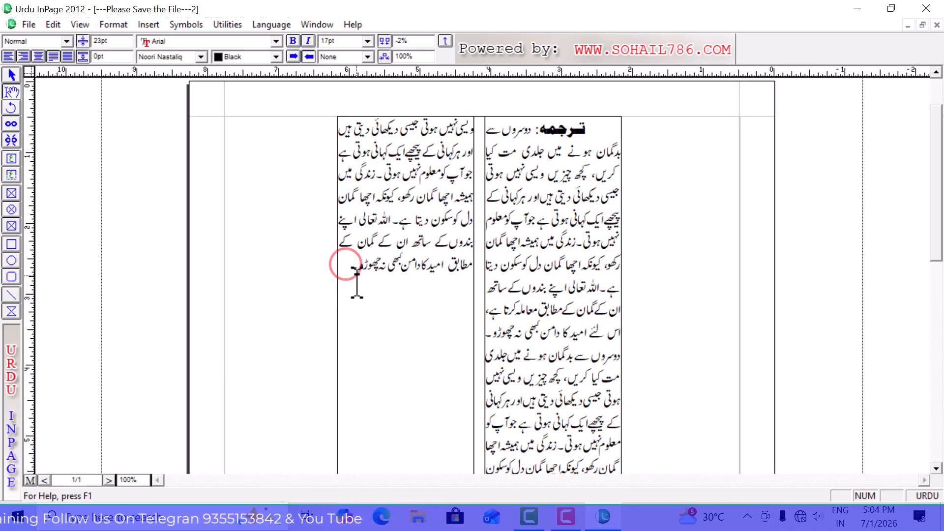
type("اور ہر کہانی کے پیچھے ایک کہانی ہوتی ہے جو آپ کو معلوم نہیں ہوتی۔ زندگی میں ہمیشہ اچھا گمان رکھو، کیونکہ اچھا گمان دل کو سکون دیتا ہے۔ اللہ تعالیٰ اپنے بندوں کے ساتھ ان کے گمان کے مطابق امید کا دامن بھی نہ چھوڑو۔")
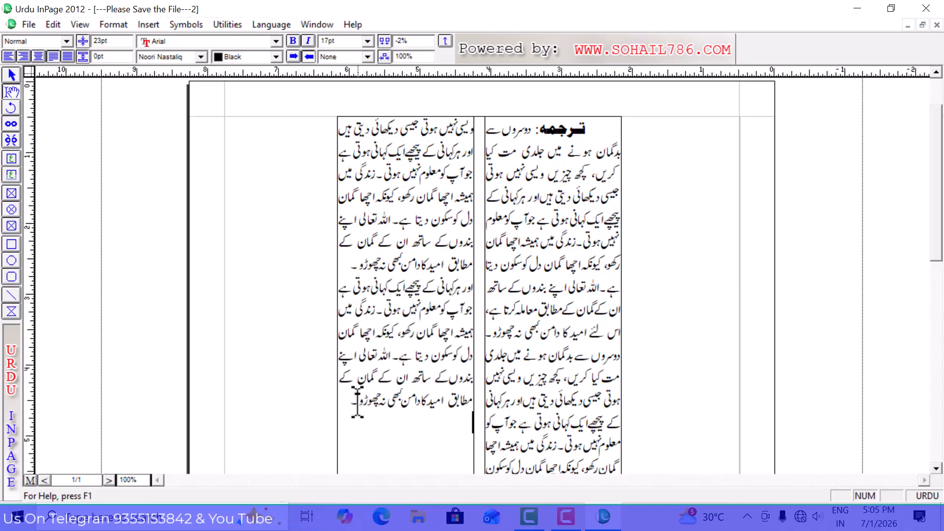
key("ctrl+v")
scroll(525, 241, "up", 3)
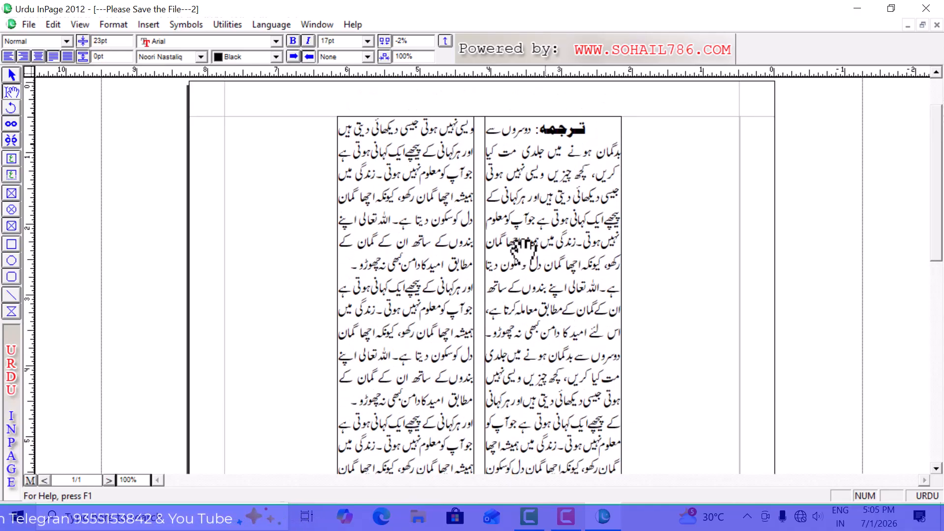
scroll(524, 241, "up", 1)
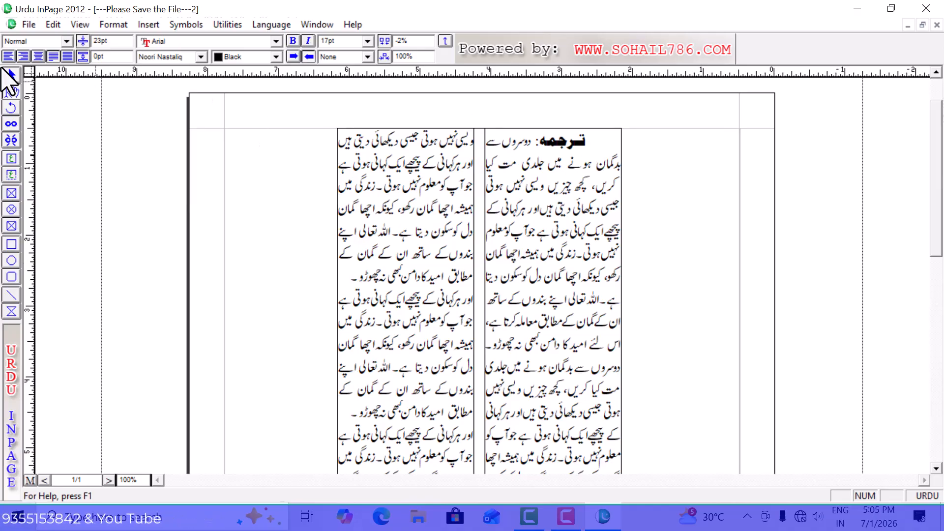
- Select the two-column text box and move it to about 2.25 inches across and 0.94 inch down
left_click(11, 75)
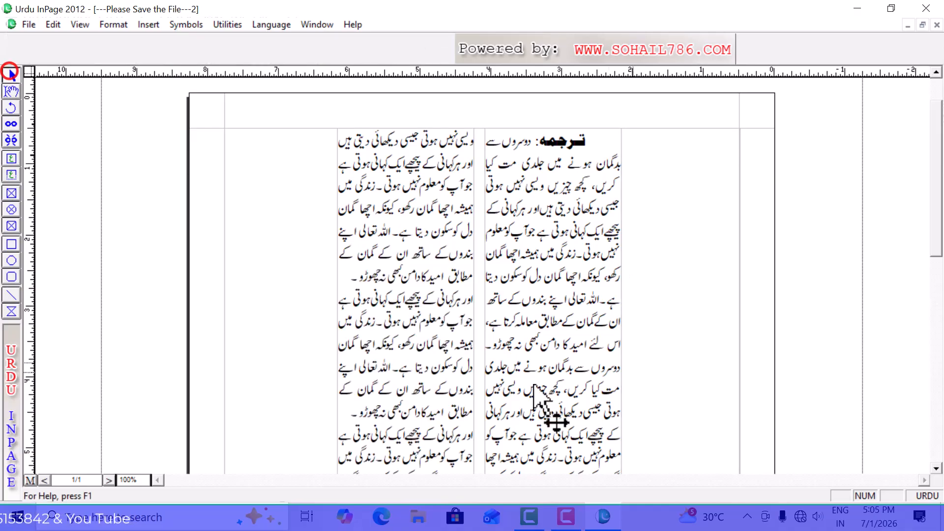
left_click(461, 233)
left_click_drag(458, 264, 458, 267)
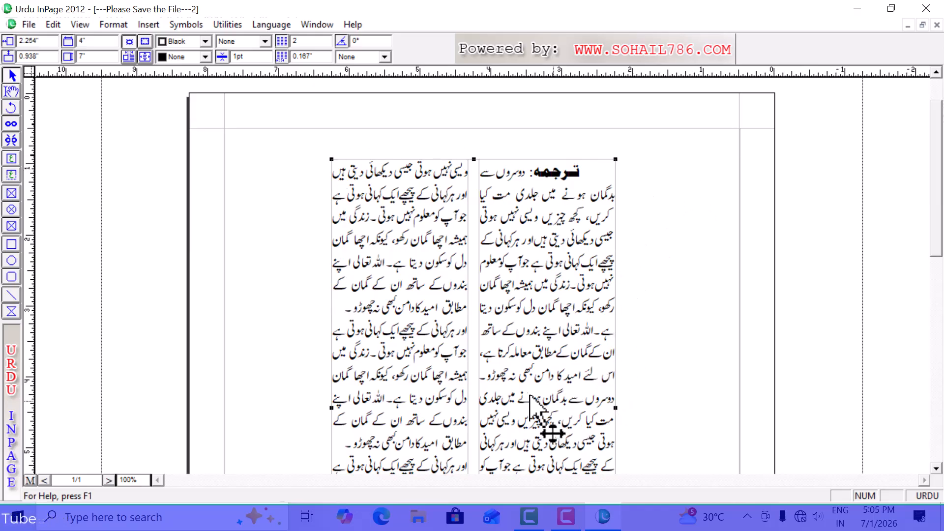
- Give the two-column text box a dash-dot border with a thickness of 4 pt
left_click(265, 41)
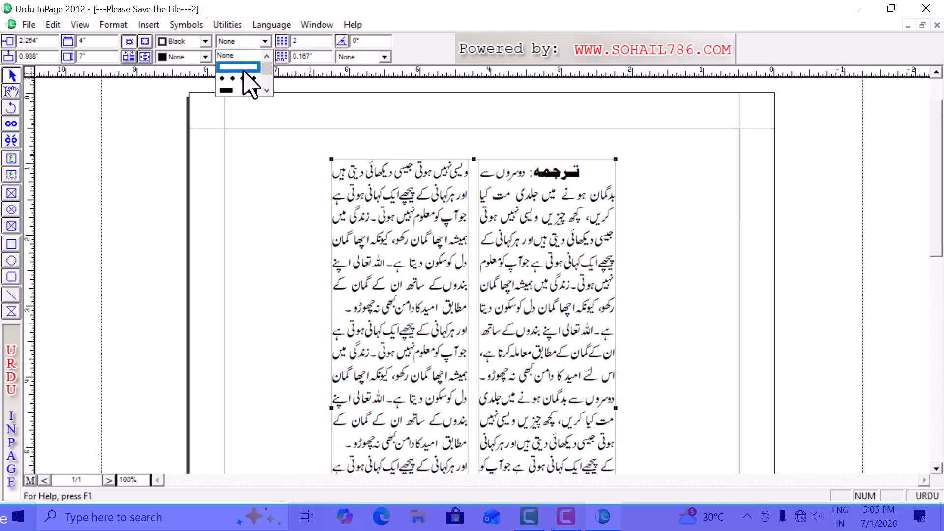
scroll(251, 86, "down", 1)
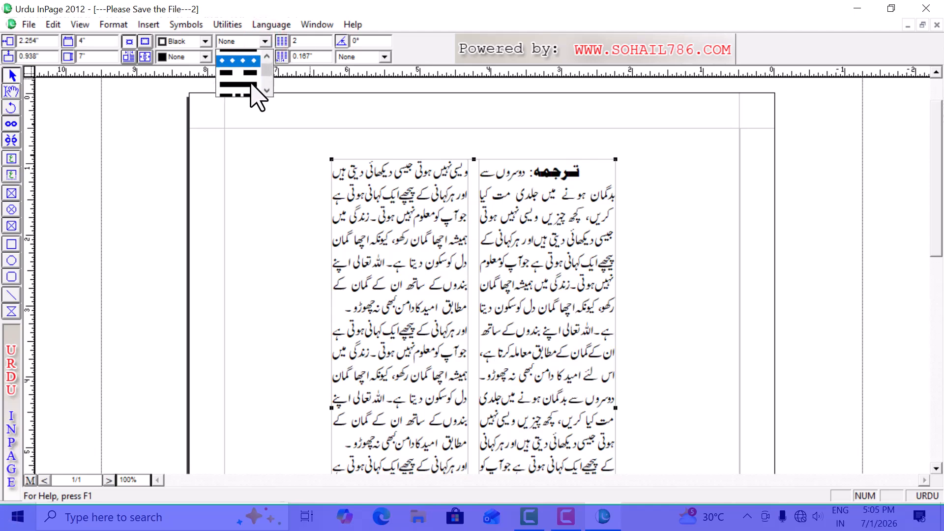
left_click(248, 78)
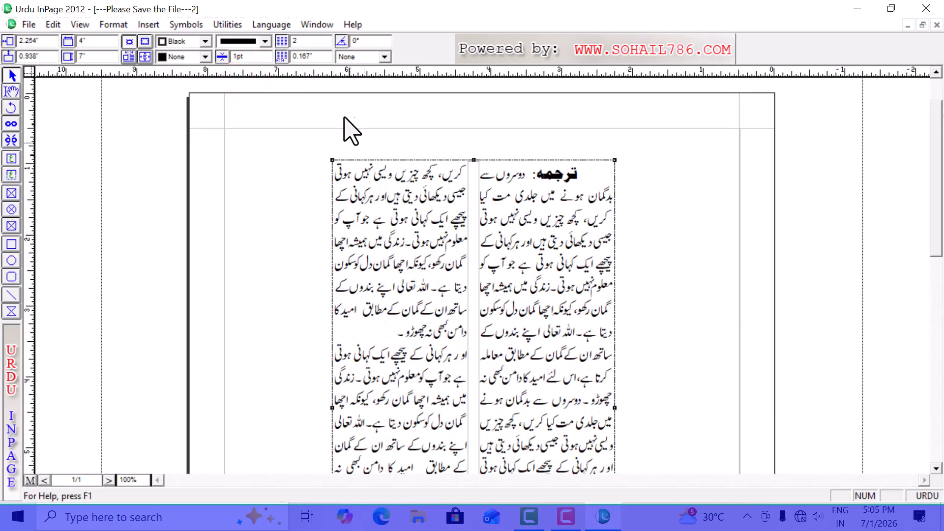
double_click(246, 55)
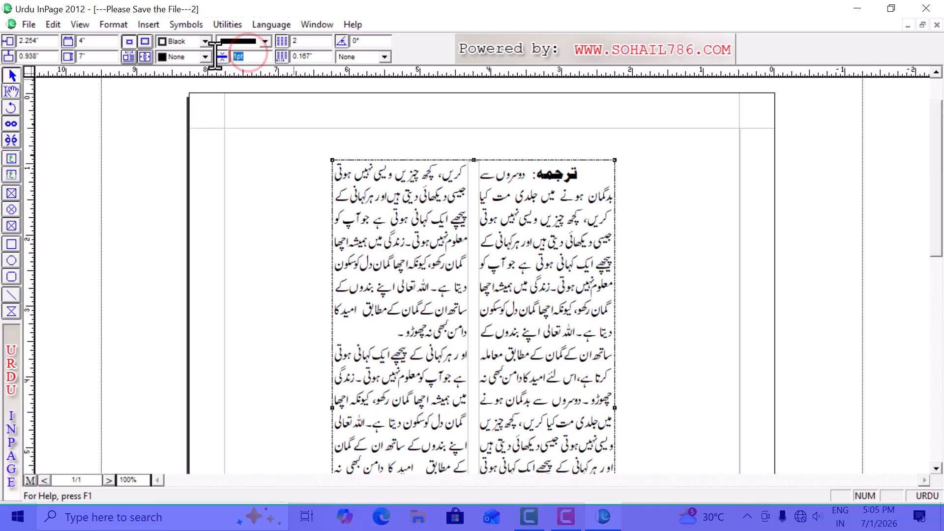
type("4")
key("Return")
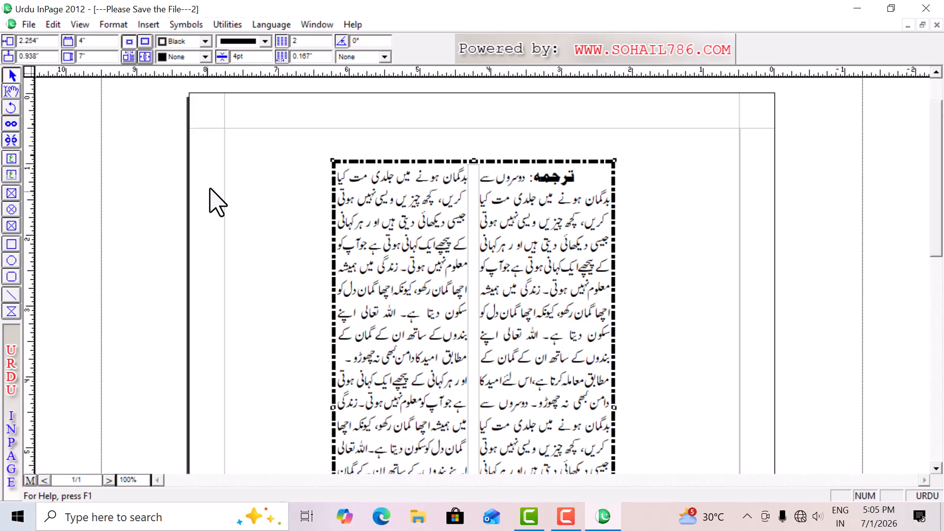
- Set the two-column text box's border colour to Blue
left_click(206, 42)
left_click(206, 91)
left_click(206, 91)
scroll(182, 93, "down", 2)
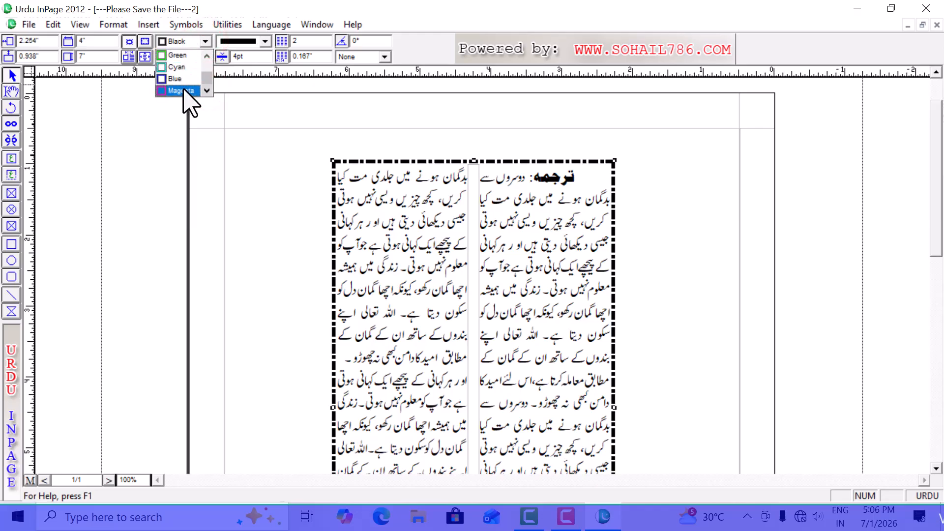
left_click(182, 78)
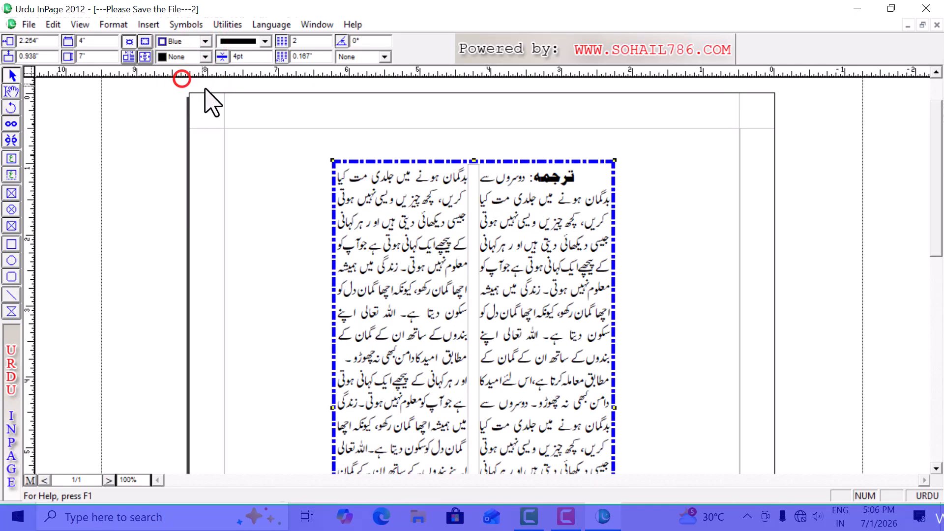
- Try a Blue fill on the page-sized text box behind the columns and reset its fill to None
left_click(261, 232)
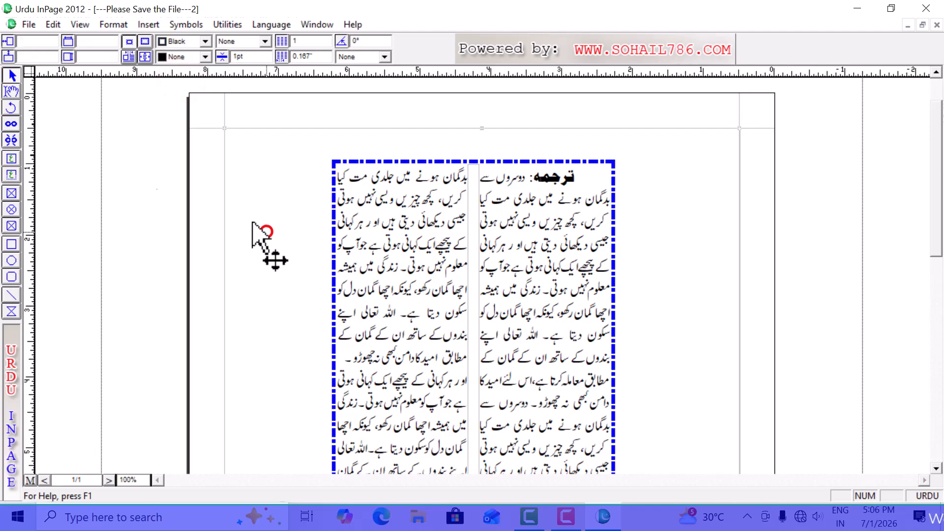
left_click(205, 57)
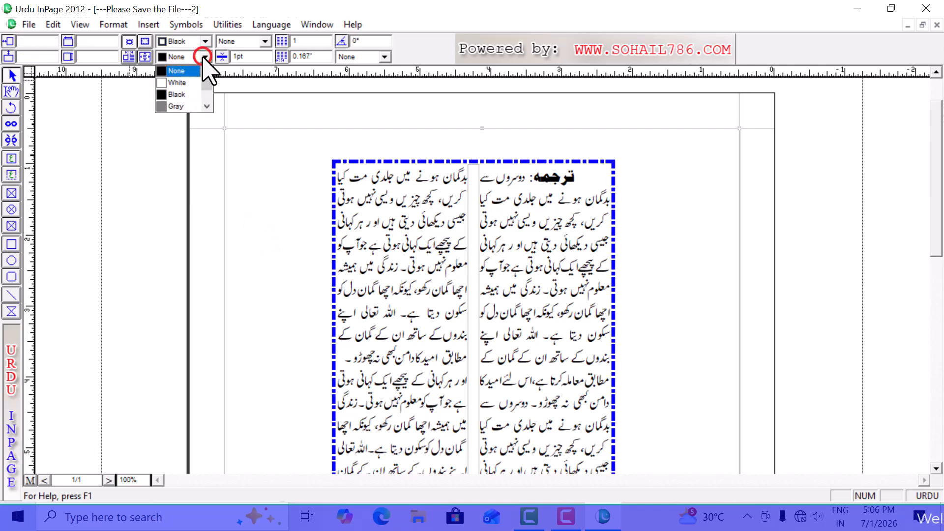
left_click(207, 105)
left_click(206, 104)
left_click(207, 105)
left_click(207, 105)
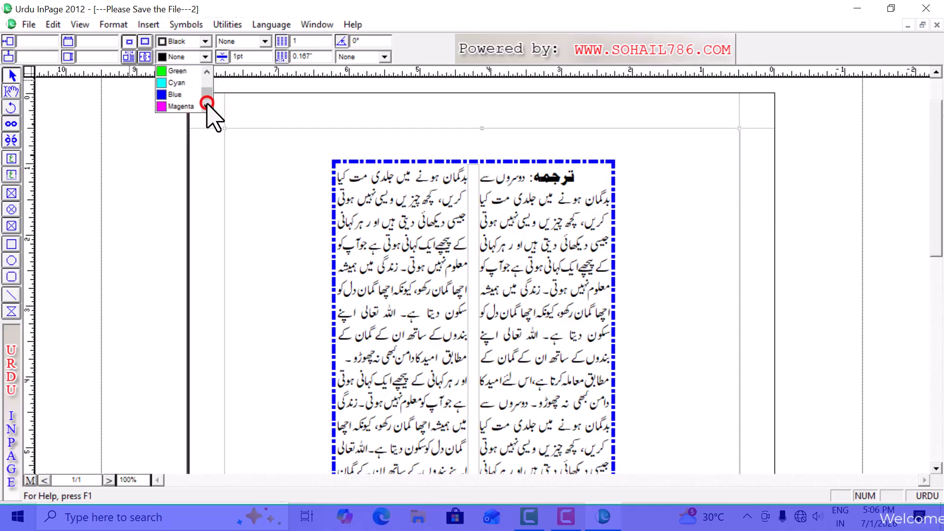
left_click(178, 95)
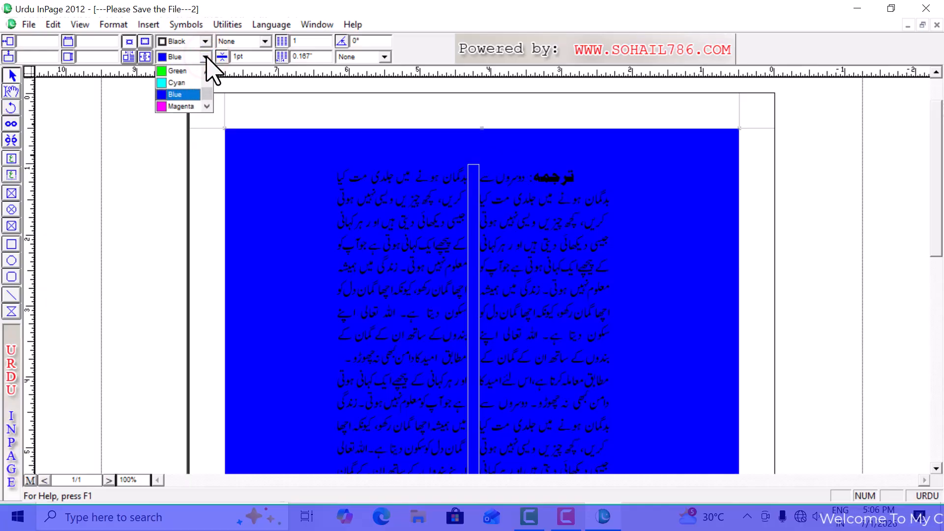
left_click(206, 72)
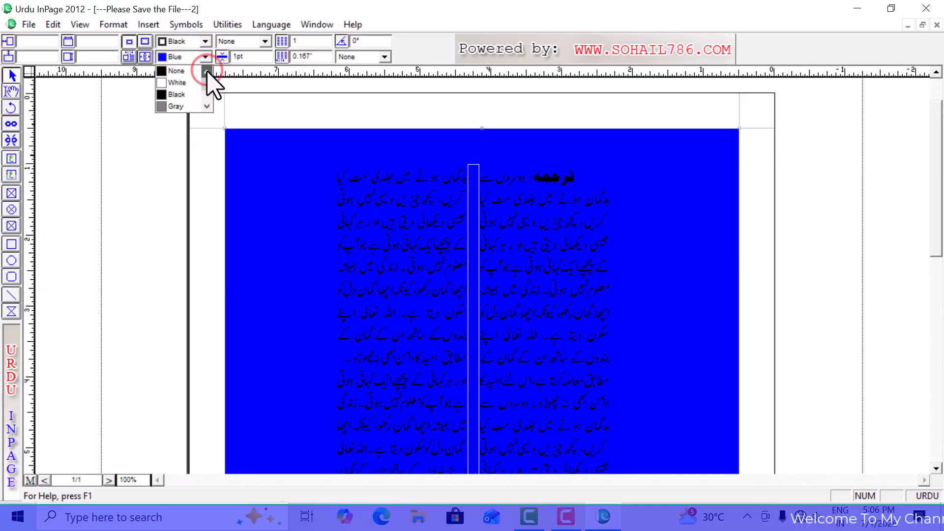
left_click(192, 72)
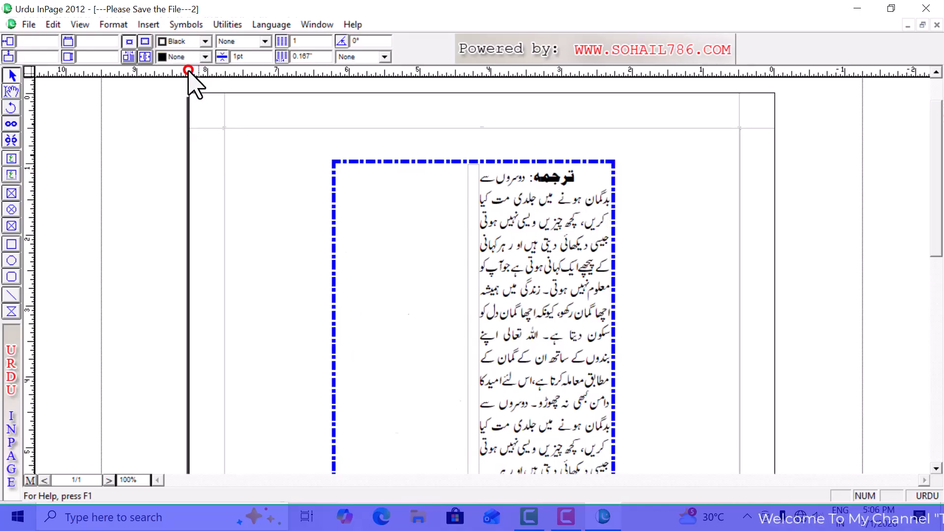
- Reselect the two-column text box and fill it with Yellow
left_click(399, 294)
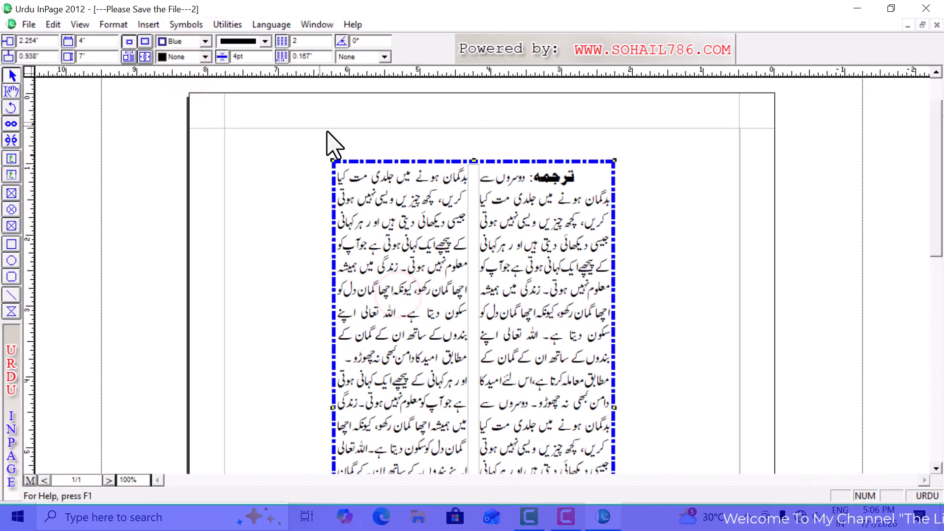
left_click(203, 57)
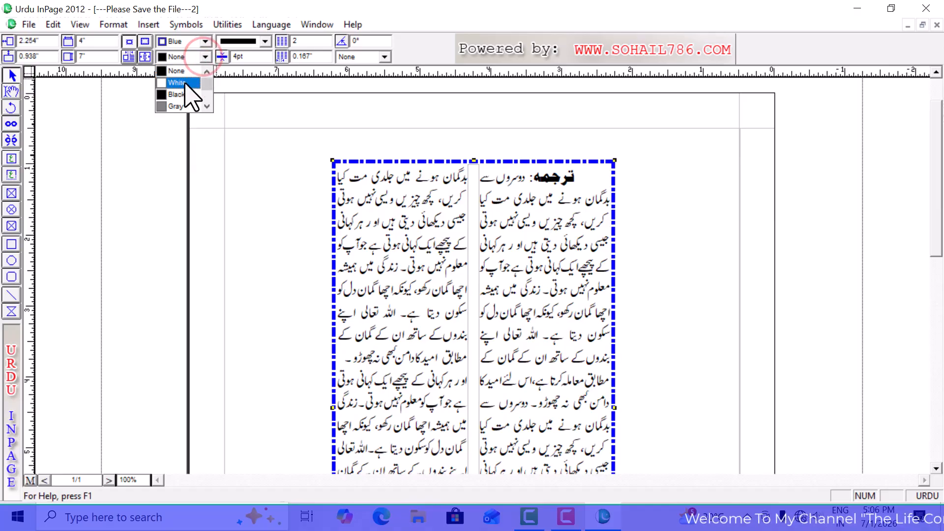
left_click(206, 106)
left_click(206, 107)
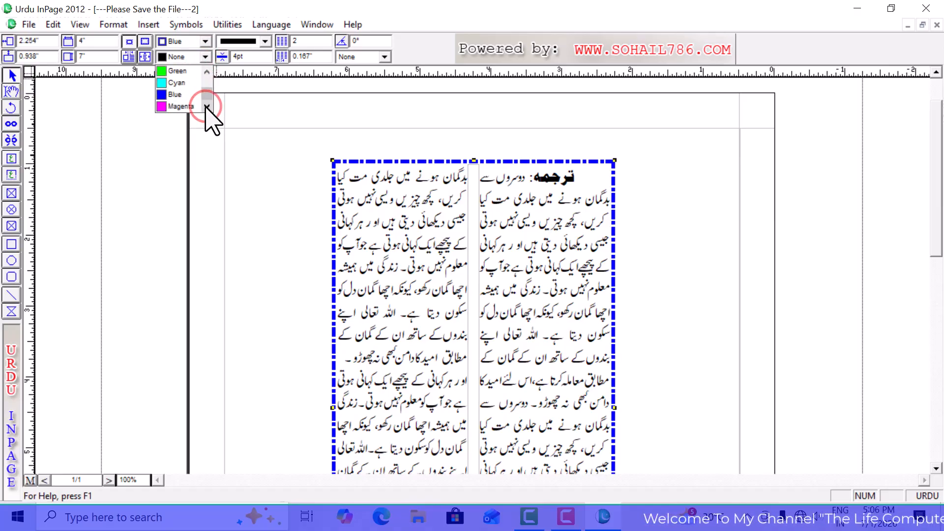
left_click(207, 73)
left_click(207, 72)
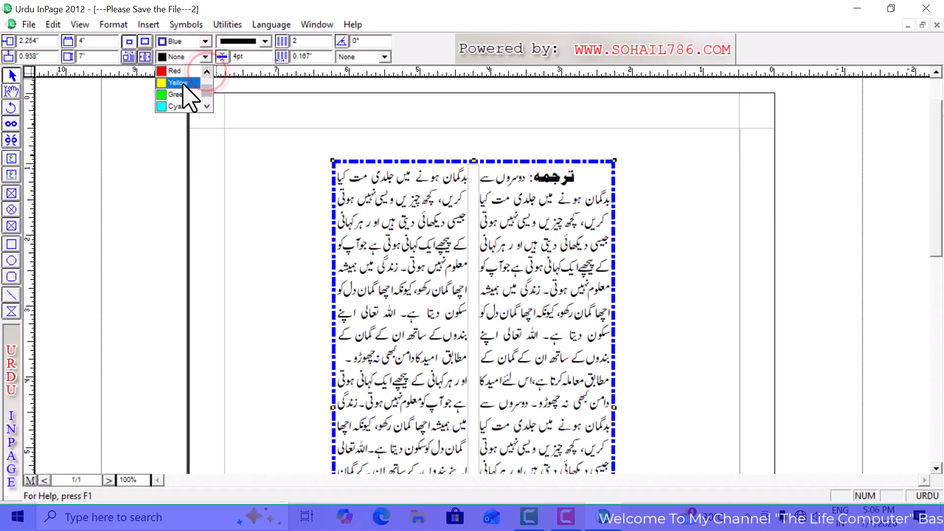
left_click(182, 83)
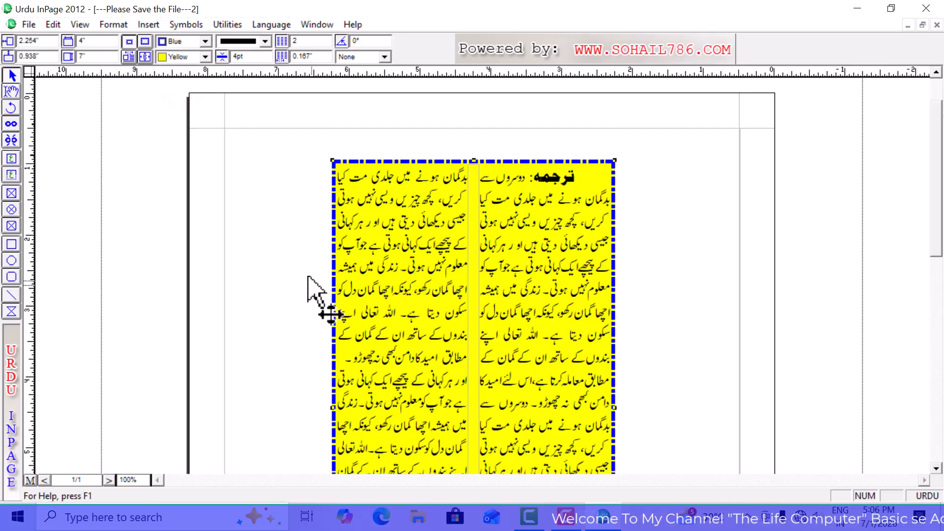
- Rotate the two-column text box by 45°
left_click(372, 40)
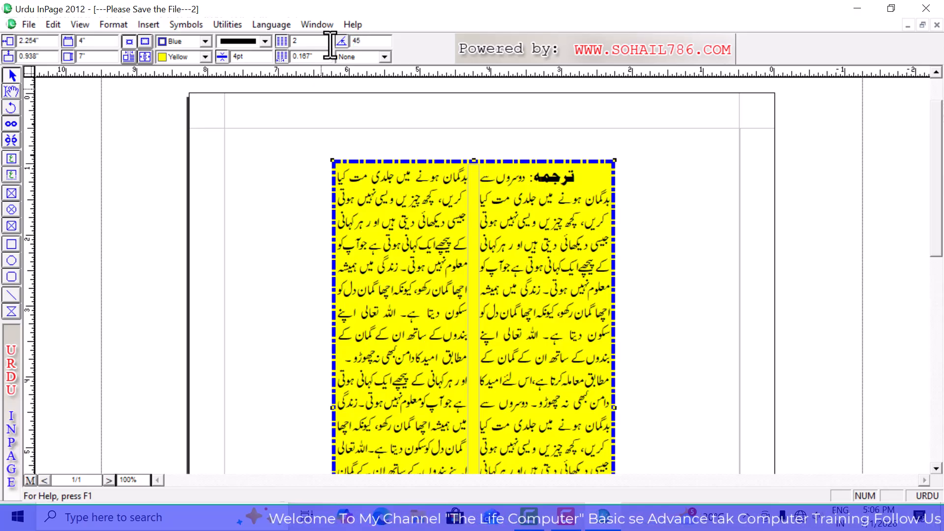
key("Return")
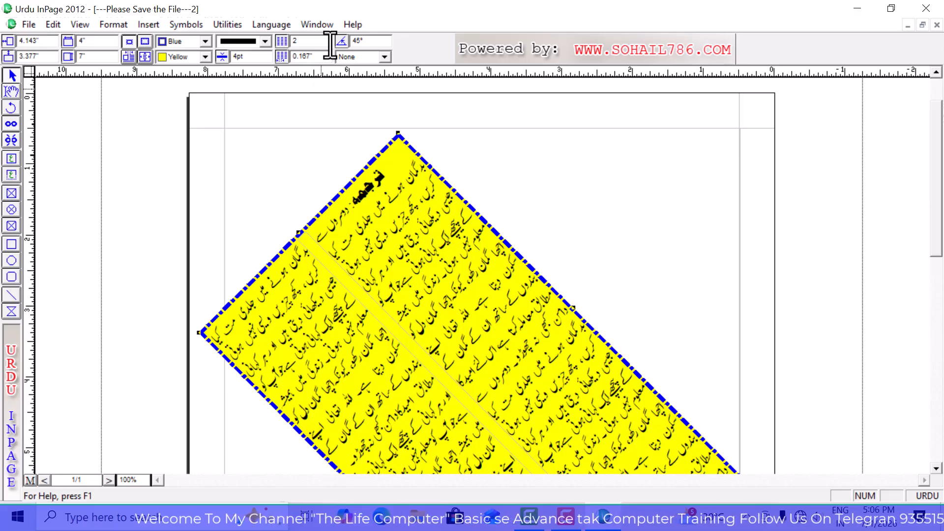
- Set the two-column text box's rotation angle back to 0°
left_click_drag(380, 39, 328, 40)
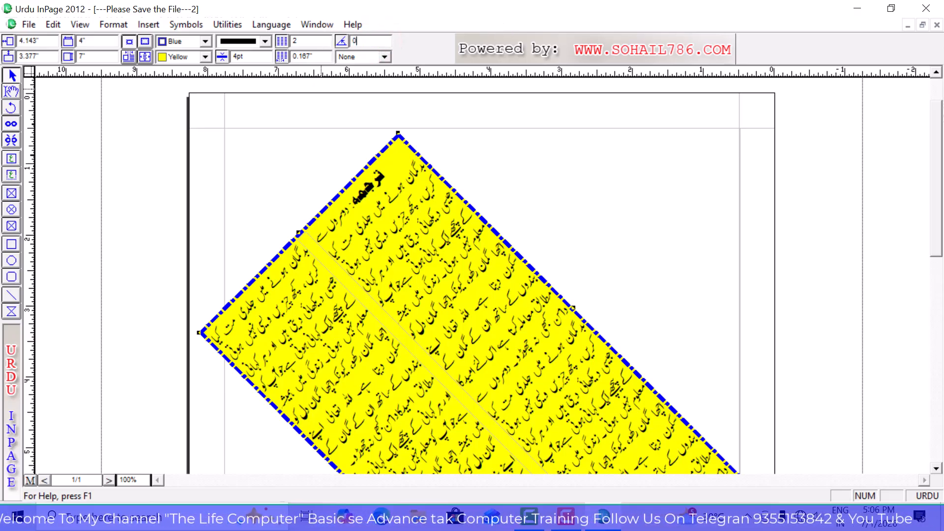
type("0")
key("Return")
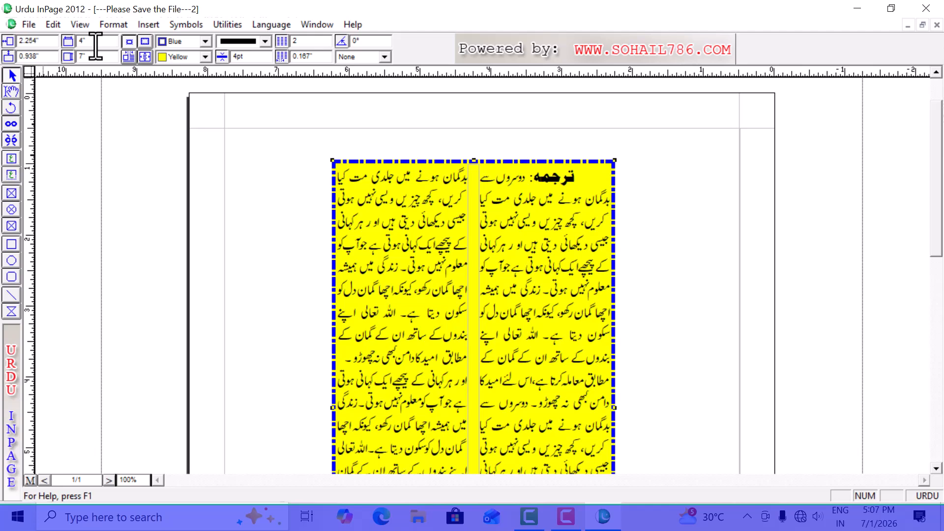
left_click(206, 41)
left_click(206, 42)
left_click(206, 57)
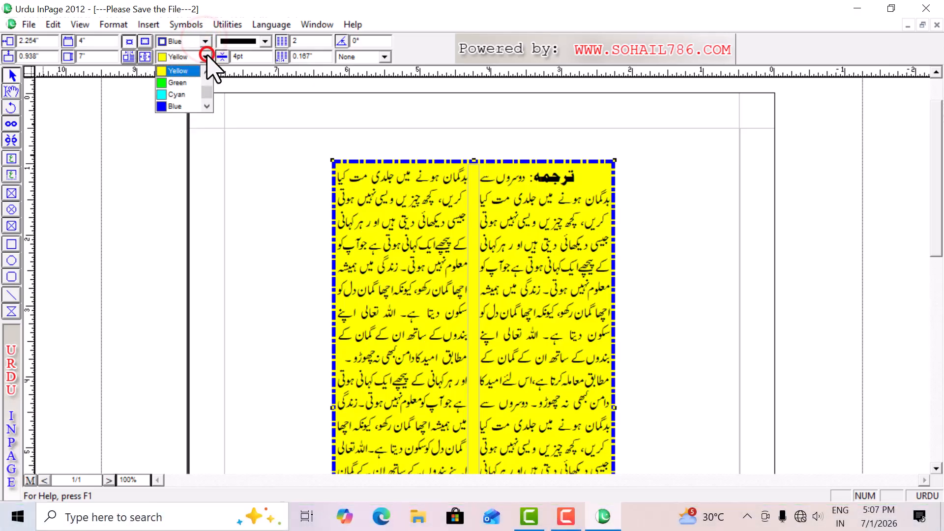
left_click(265, 41)
left_click(265, 41)
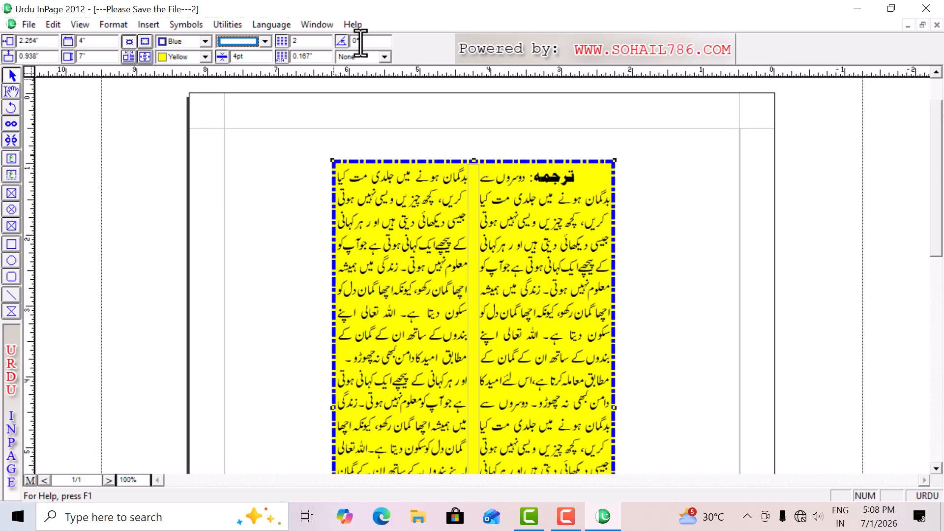
left_click(384, 57)
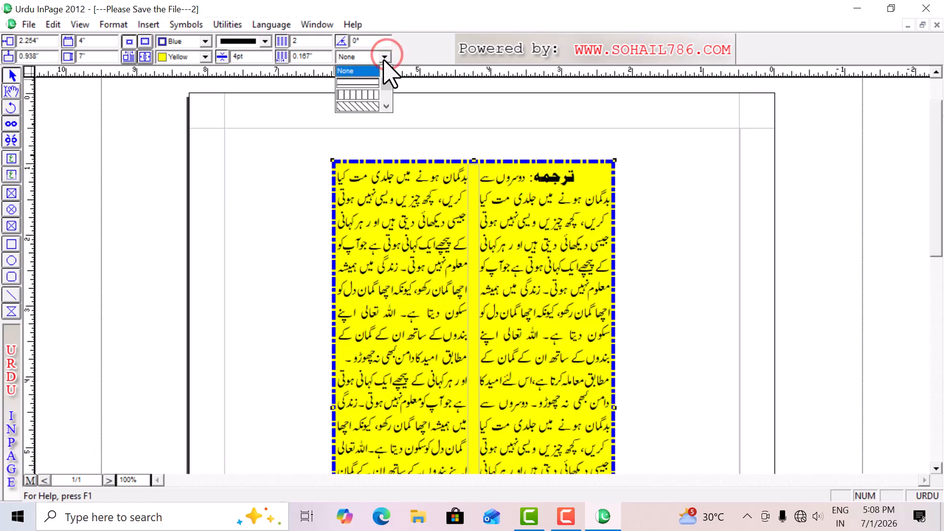
left_click(386, 57)
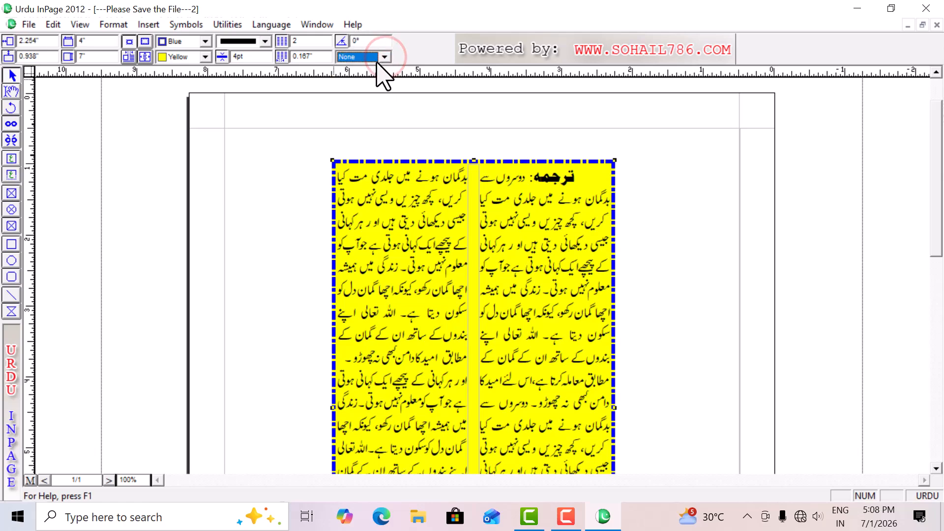